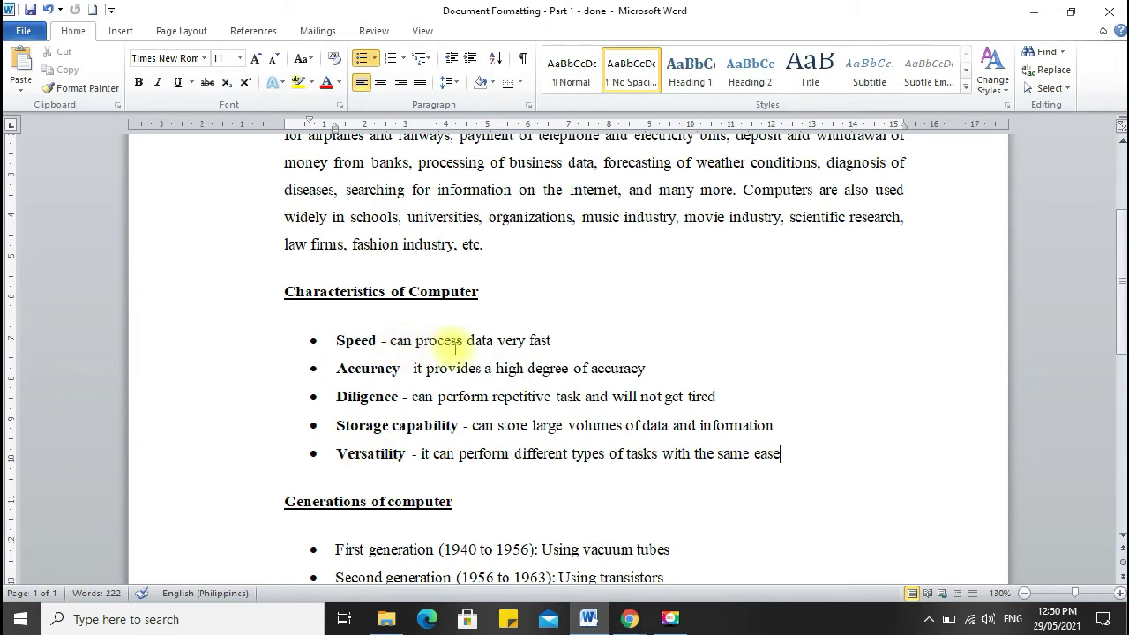
Add an empty paragraph after 'fashion industry, etc.', above the Characteristics of Computer heading.
{"action": "left_click", "coordinate": [290, 270]}
{"action": "left_click", "coordinate": [502, 254]}
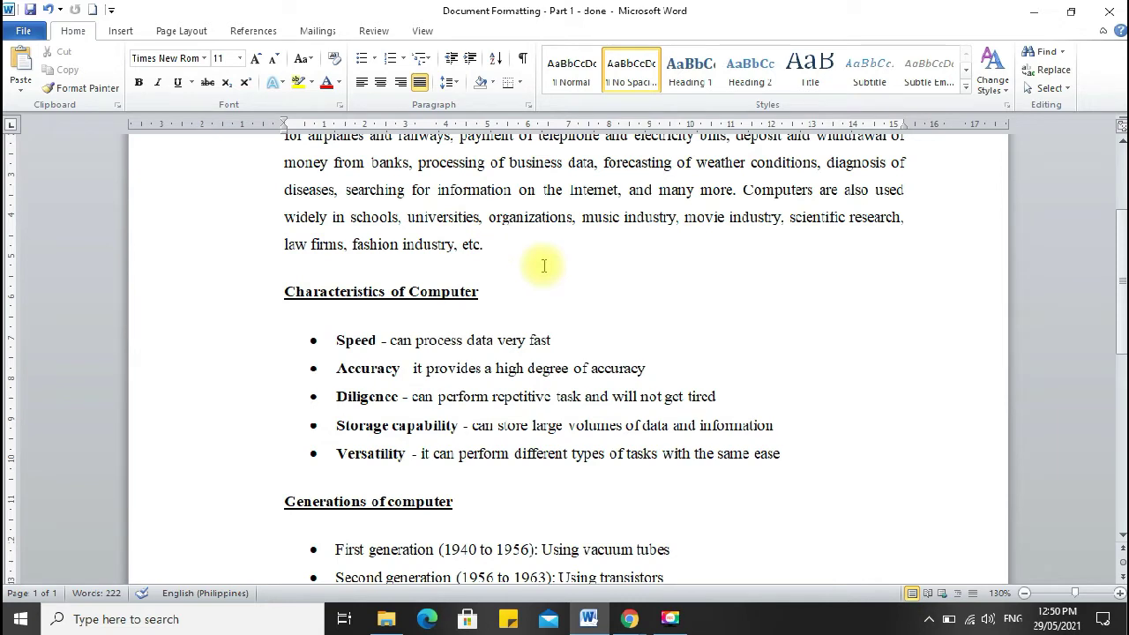
{"action": "key", "text": "Return"}
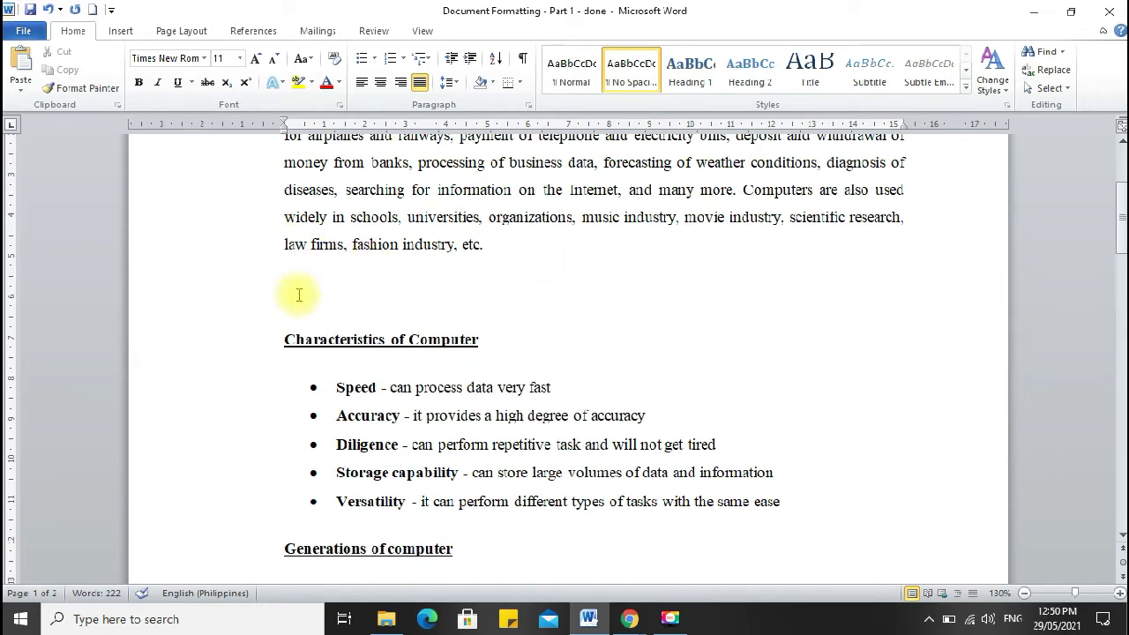
Insert a 2-column, 5-row table on the new empty line.
{"action": "left_click", "coordinate": [122, 32]}
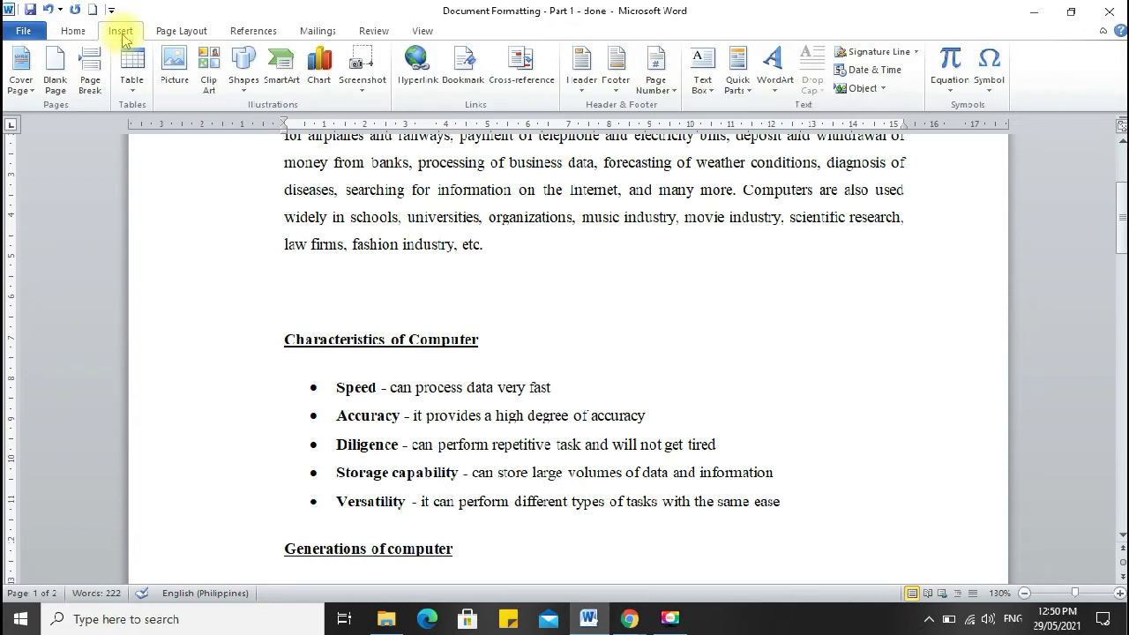
{"action": "left_click", "coordinate": [132, 88]}
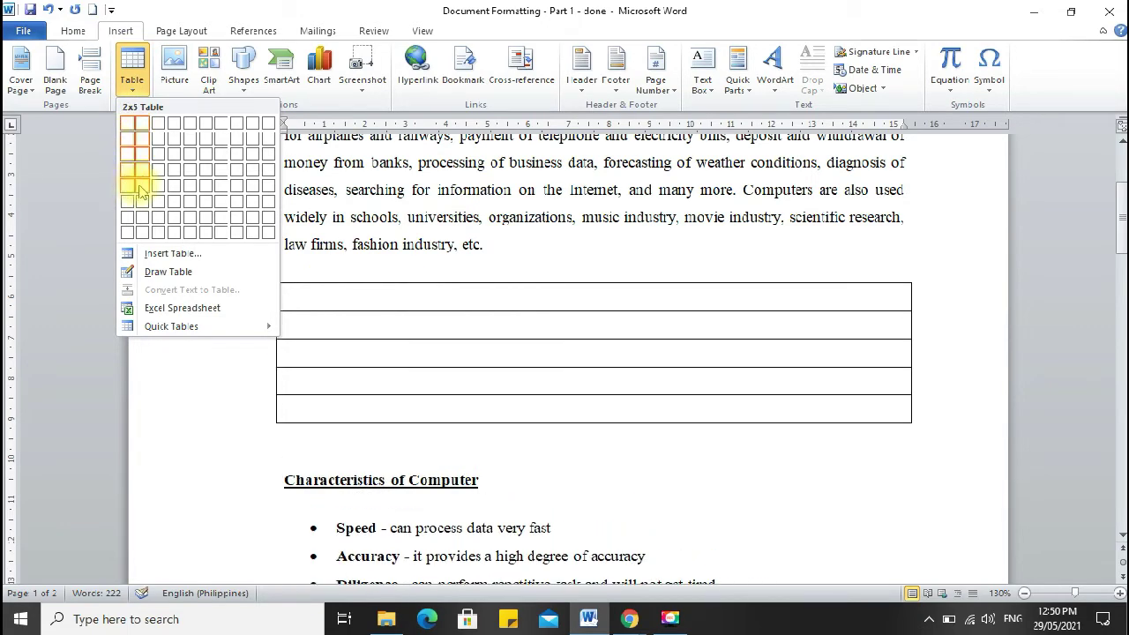
{"action": "left_click", "coordinate": [140, 191]}
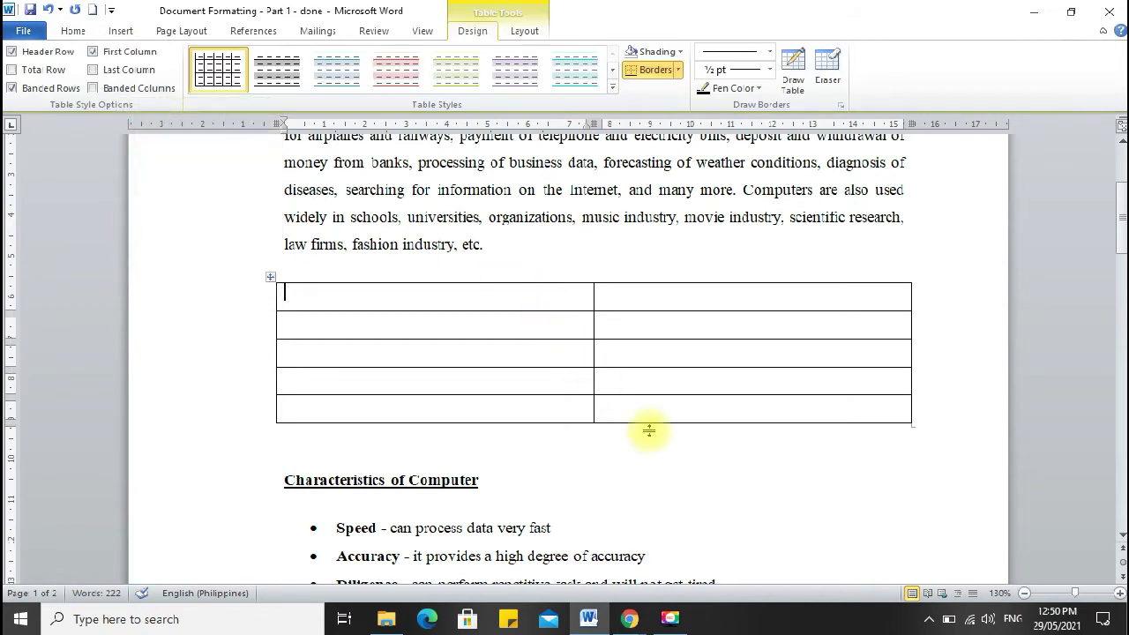
{"action": "scroll", "coordinate": [715, 477], "scroll_direction": "down", "scroll_amount": 1}
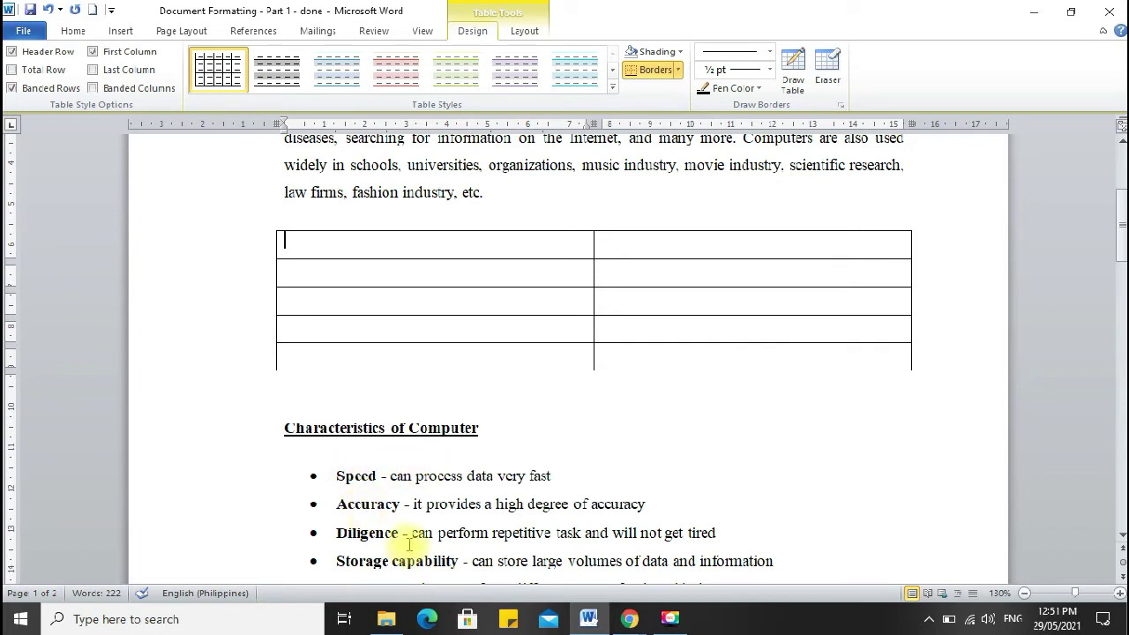
Enter Speed, Accuracy and Diligence in the first three rows of column one.
{"action": "type", "text": "S"}
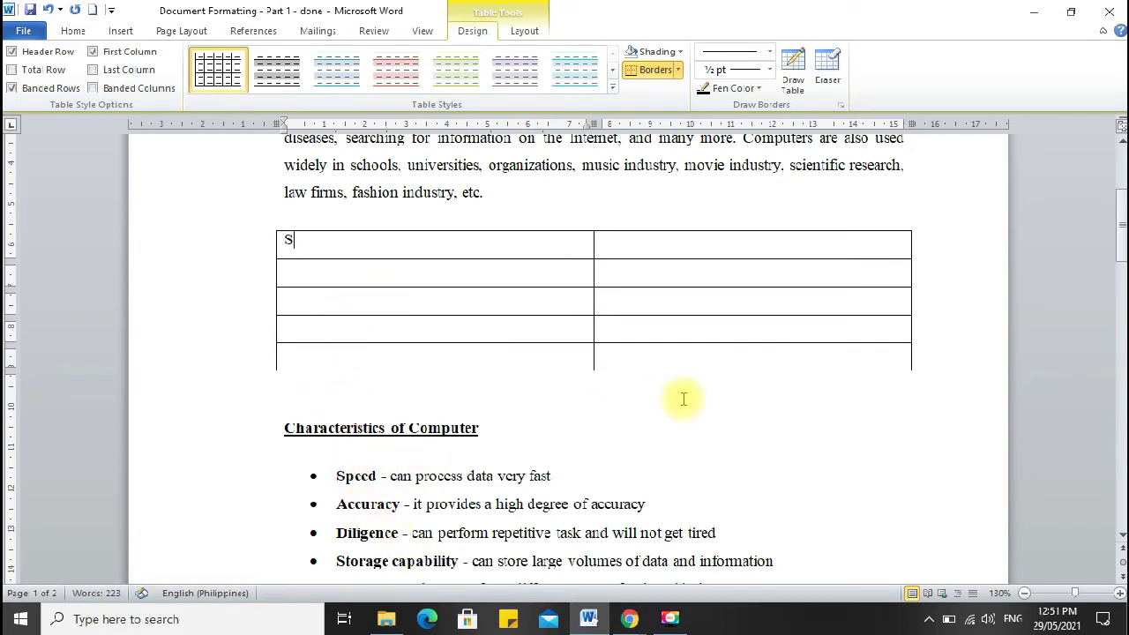
{"action": "type", "text": "peed"}
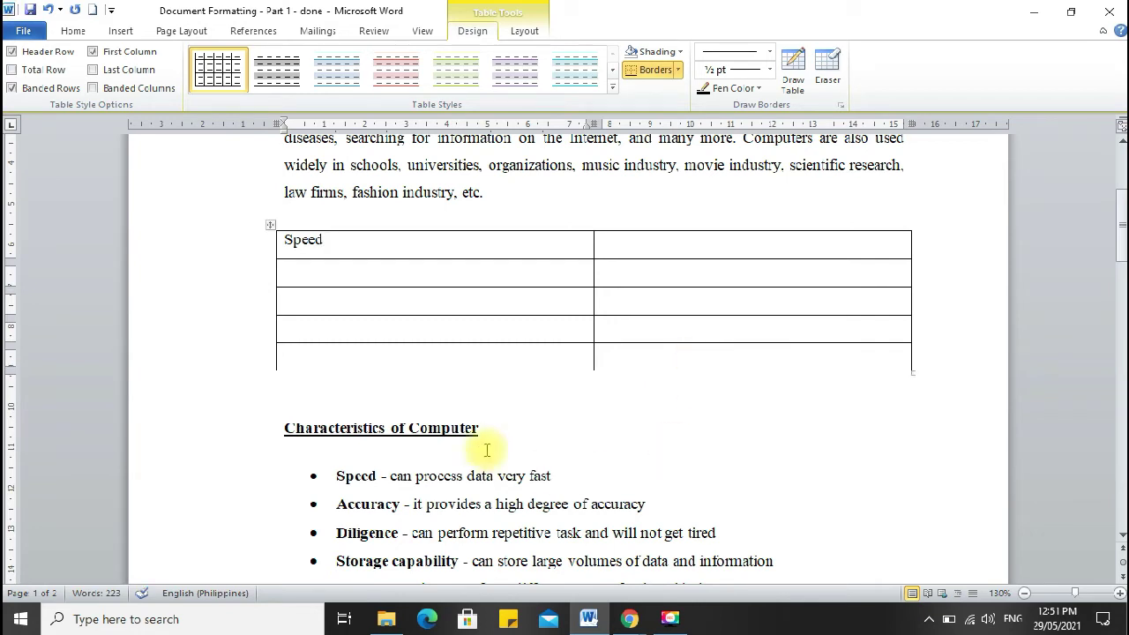
{"action": "left_click_drag", "start_coordinate": [338, 505], "coordinate": [402, 506]}
{"action": "key", "text": "ctrl+c"}
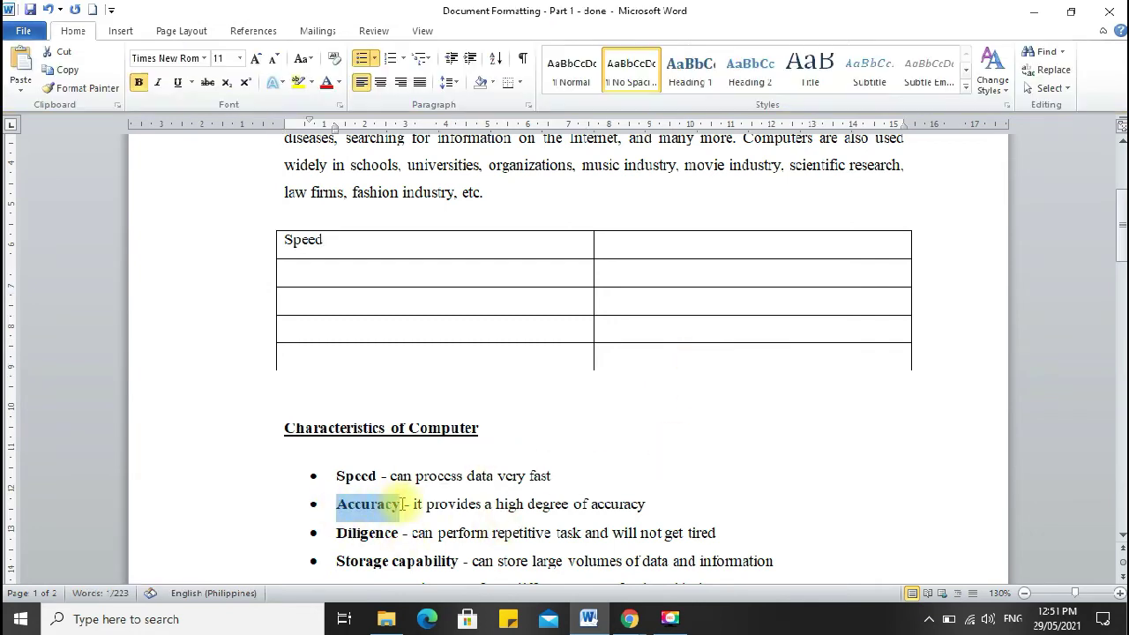
{"action": "left_click", "coordinate": [309, 271]}
{"action": "key", "text": "ctrl+v"}
{"action": "left_click_drag", "start_coordinate": [338, 506], "coordinate": [391, 507]}
{"action": "left_click_drag", "start_coordinate": [338, 533], "coordinate": [401, 533]}
{"action": "key", "text": "ctrl+c"}
{"action": "left_click", "coordinate": [328, 303]}
{"action": "key", "text": "ctrl+v"}
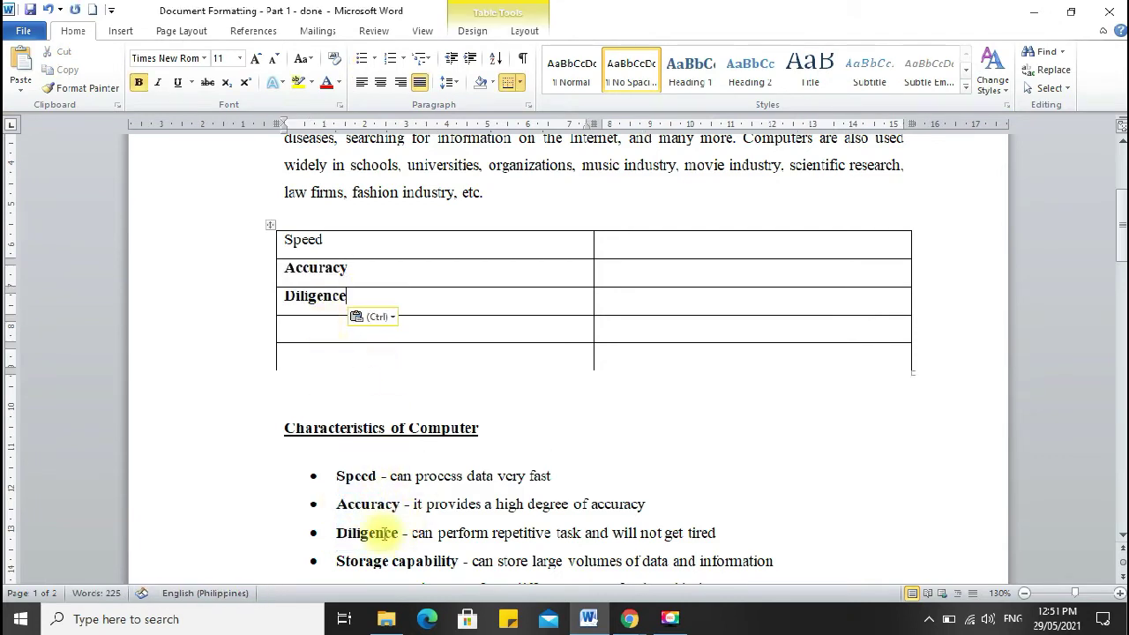
Copy Storage capability and Versatility from the bullet list into rows four and five.
{"action": "left_click_drag", "start_coordinate": [337, 561], "coordinate": [430, 559]}
{"action": "key", "text": "ctrl+c"}
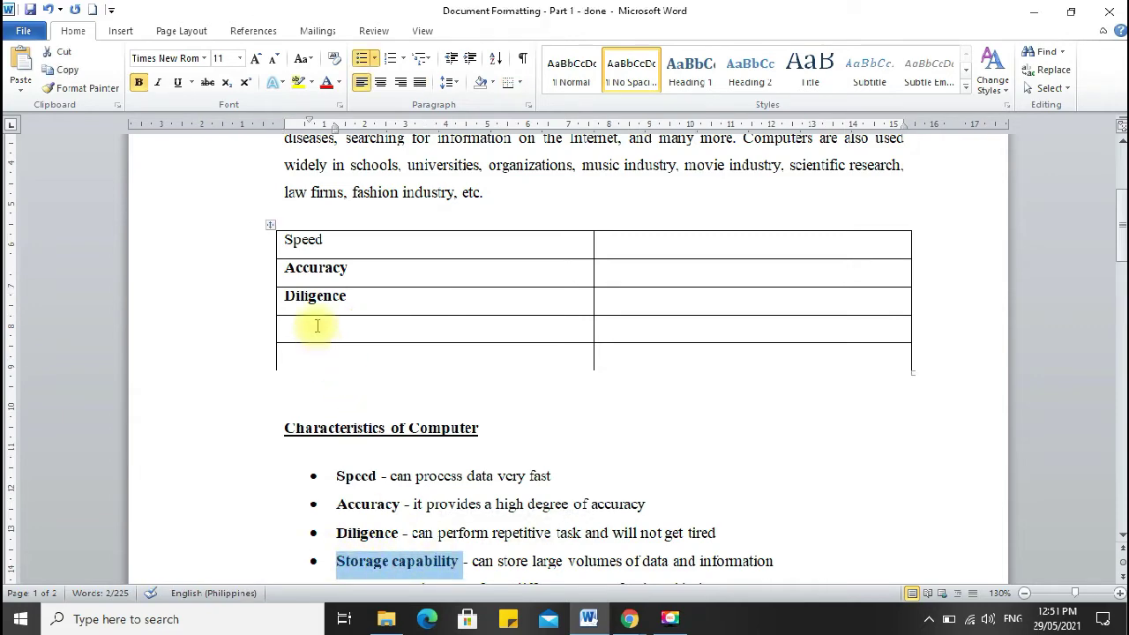
{"action": "left_click", "coordinate": [315, 322]}
{"action": "key", "text": "ctrl+v"}
{"action": "scroll", "coordinate": [424, 393], "scroll_direction": "down", "scroll_amount": 3}
{"action": "left_click_drag", "start_coordinate": [336, 433], "coordinate": [406, 434]}
{"action": "key", "text": "ctrl+c"}
{"action": "left_click", "coordinate": [323, 199]}
{"action": "key", "text": "ctrl+v"}
{"action": "scroll", "coordinate": [566, 384], "scroll_direction": "up", "scroll_amount": 3}
{"action": "left_click_drag", "start_coordinate": [390, 477], "coordinate": [551, 479]}
Paste the Speed, Accuracy and Diligence descriptions into the second column.
{"action": "key", "text": "ctrl+c"}
{"action": "left_click", "coordinate": [690, 255]}
{"action": "key", "text": "ctrl+v"}
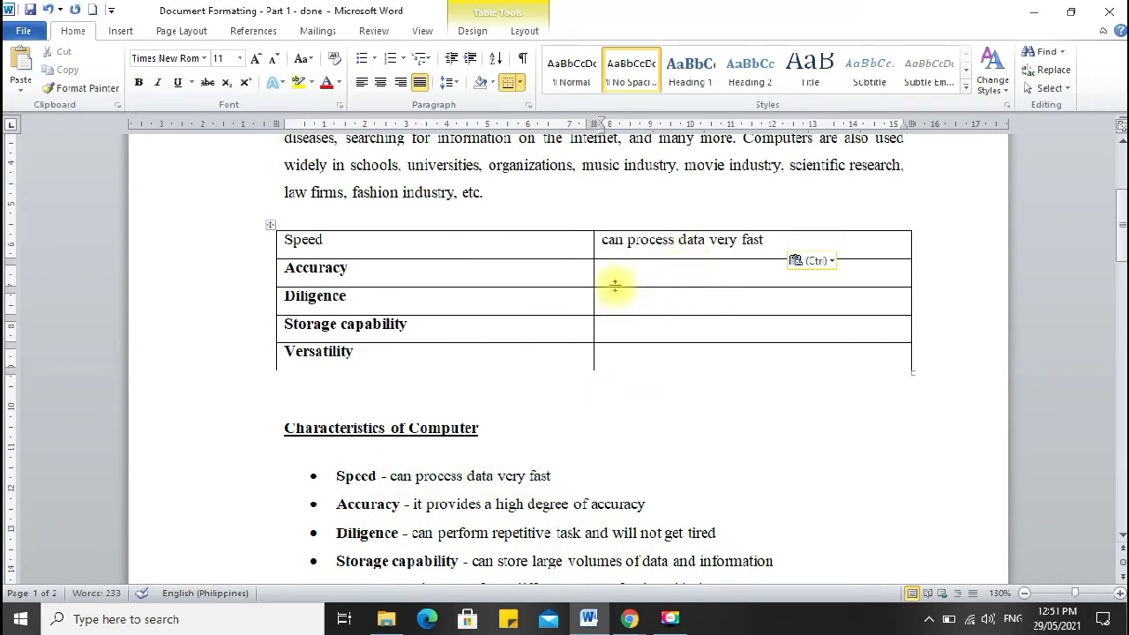
{"action": "left_click_drag", "start_coordinate": [414, 505], "coordinate": [649, 504]}
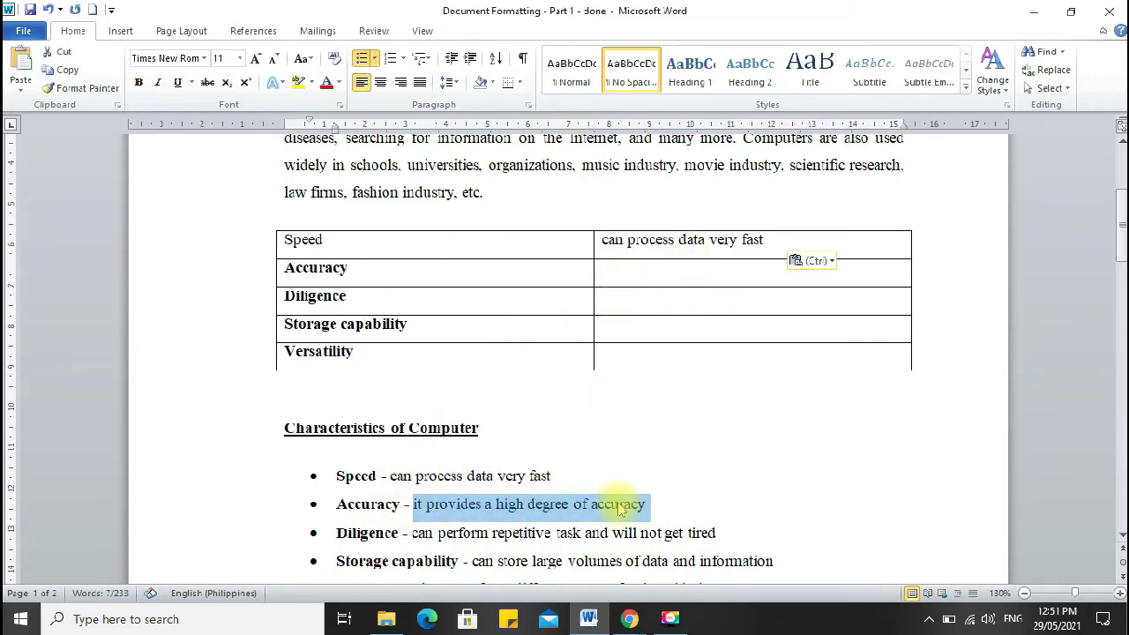
{"action": "key", "text": "ctrl+c"}
{"action": "left_click", "coordinate": [613, 269]}
{"action": "key", "text": "ctrl+v"}
{"action": "left_click_drag", "start_coordinate": [412, 532], "coordinate": [715, 532]}
{"action": "key", "text": "ctrl+c"}
{"action": "left_click", "coordinate": [638, 311]}
{"action": "key", "text": "ctrl+v"}
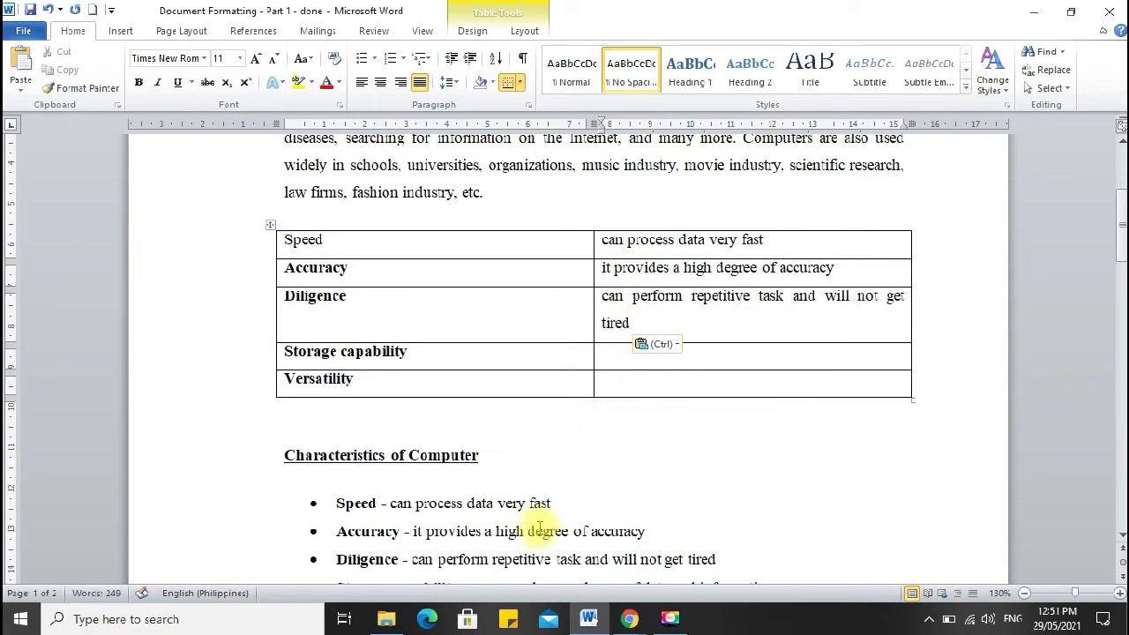
Paste the Storage capability and Versatility descriptions into the second column.
{"action": "scroll", "coordinate": [547, 525], "scroll_direction": "down", "scroll_amount": 3}
{"action": "left_click_drag", "start_coordinate": [472, 432], "coordinate": [774, 432]}
{"action": "key", "text": "ctrl+c"}
{"action": "left_click", "coordinate": [650, 195]}
{"action": "key", "text": "ctrl+v"}
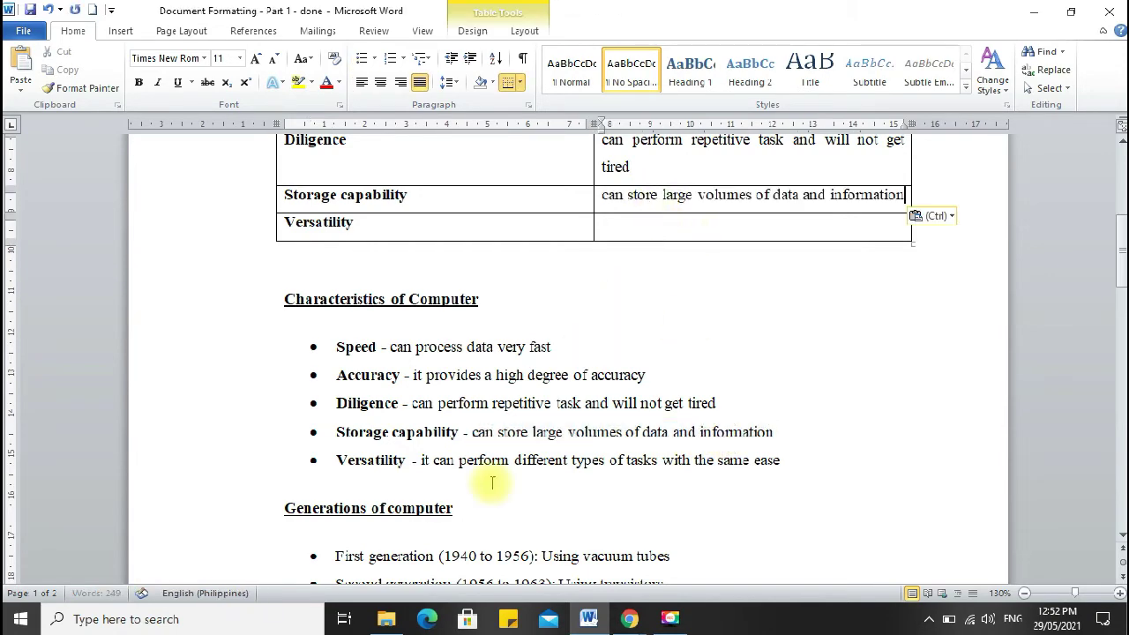
{"action": "left_click_drag", "start_coordinate": [422, 460], "coordinate": [780, 465]}
{"action": "key", "text": "ctrl+c"}
{"action": "left_click", "coordinate": [630, 224]}
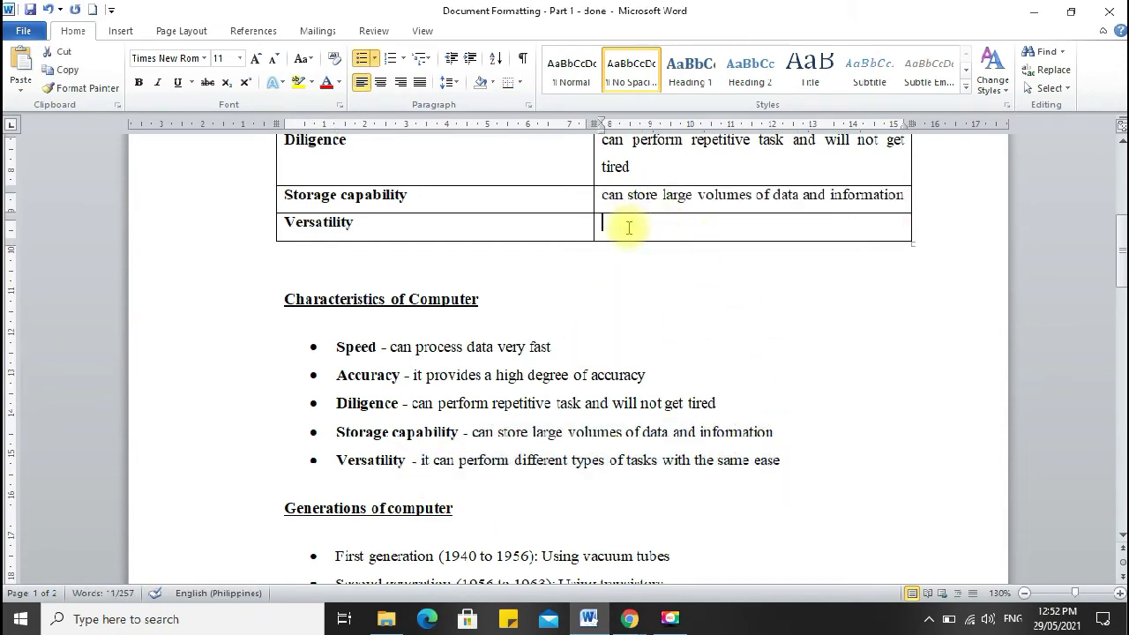
{"action": "key", "text": "ctrl+v"}
{"action": "scroll", "coordinate": [734, 371], "scroll_direction": "up", "scroll_amount": 3}
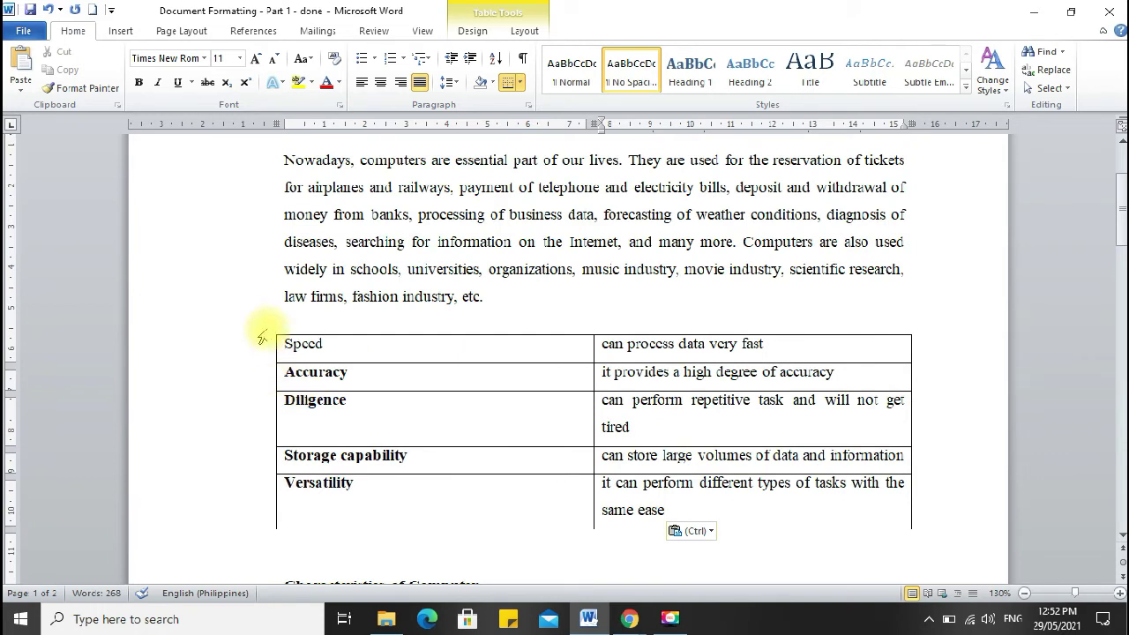
{"action": "left_click", "coordinate": [324, 344]}
Make the word Speed bold in the table's first column.
{"action": "left_click_drag", "start_coordinate": [325, 344], "coordinate": [281, 344]}
{"action": "left_click", "coordinate": [139, 82]}
{"action": "left_click", "coordinate": [609, 451]}
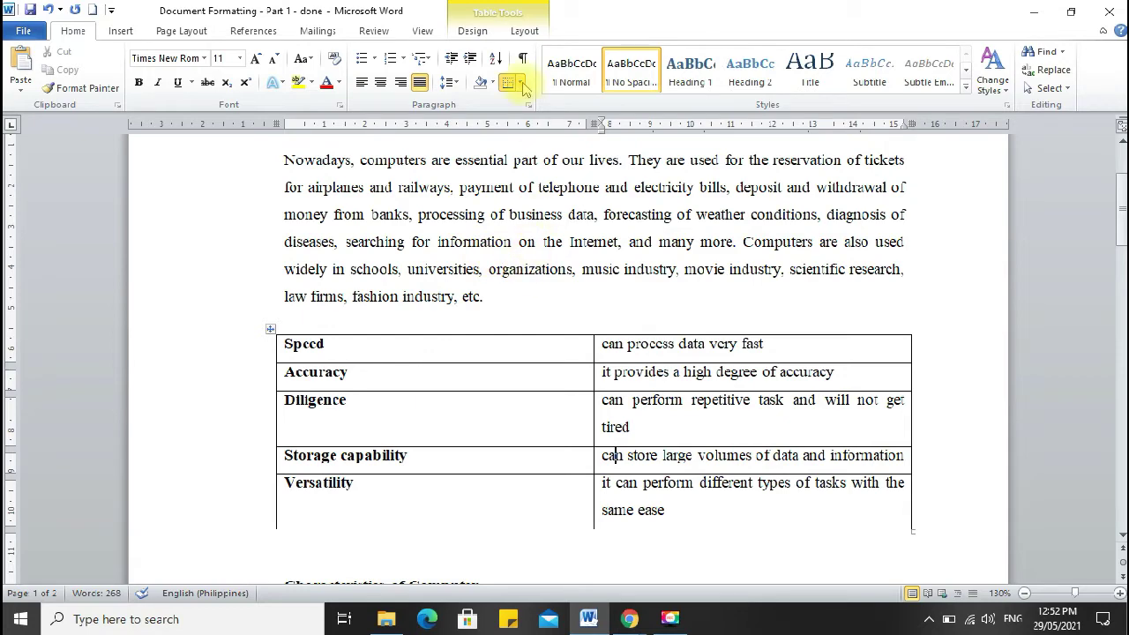
Insert a new empty row above the Speed row at the top of the table.
{"action": "left_click", "coordinate": [524, 32]}
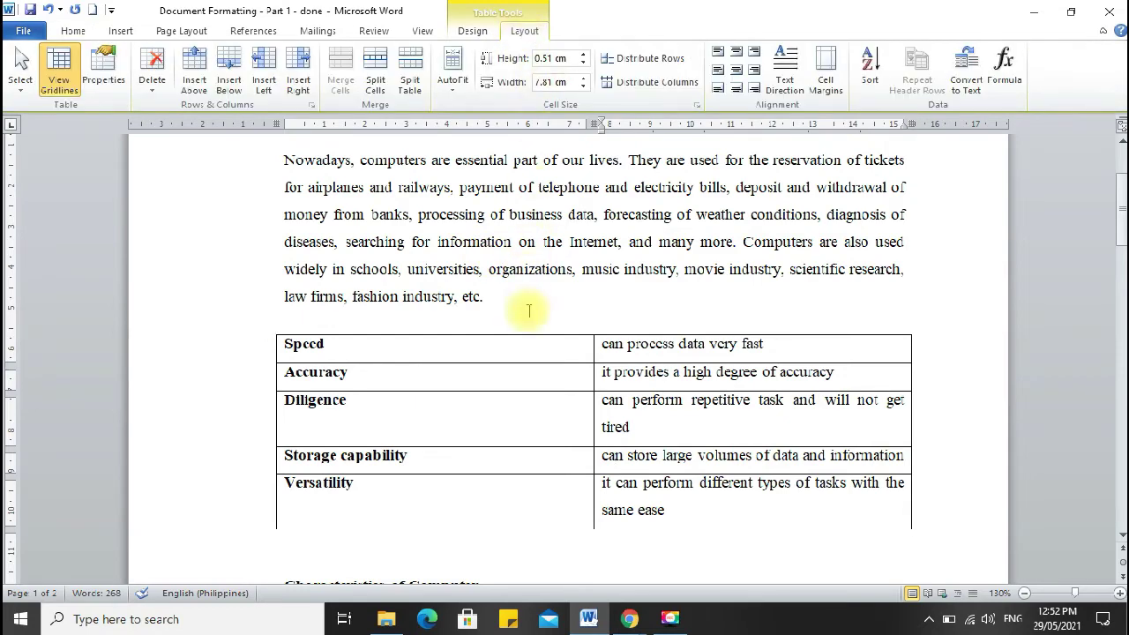
{"action": "left_click", "coordinate": [404, 347]}
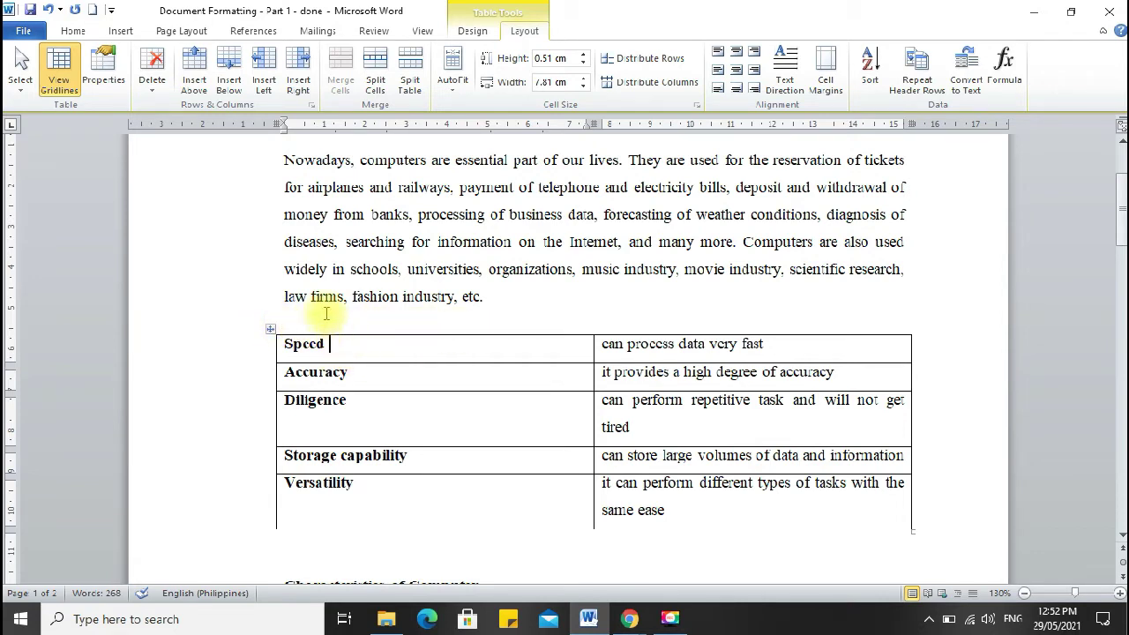
{"action": "left_click", "coordinate": [196, 71]}
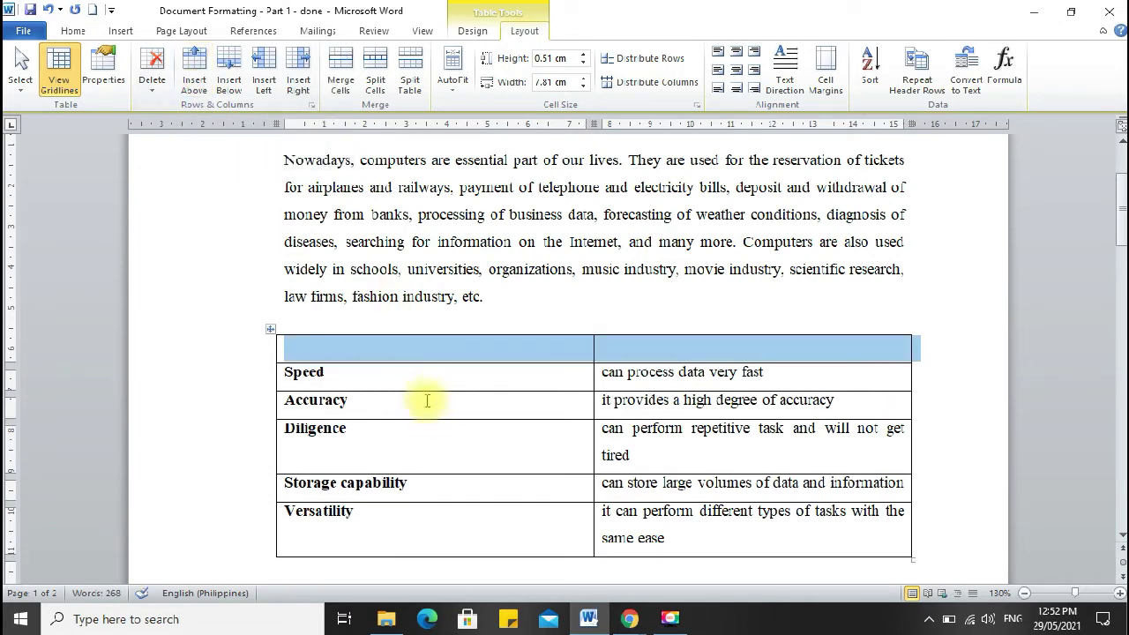
Type the headers Characteristic and Description (misspelled 'Descripion') into the new top row.
{"action": "left_click", "coordinate": [414, 378]}
{"action": "left_click", "coordinate": [349, 347]}
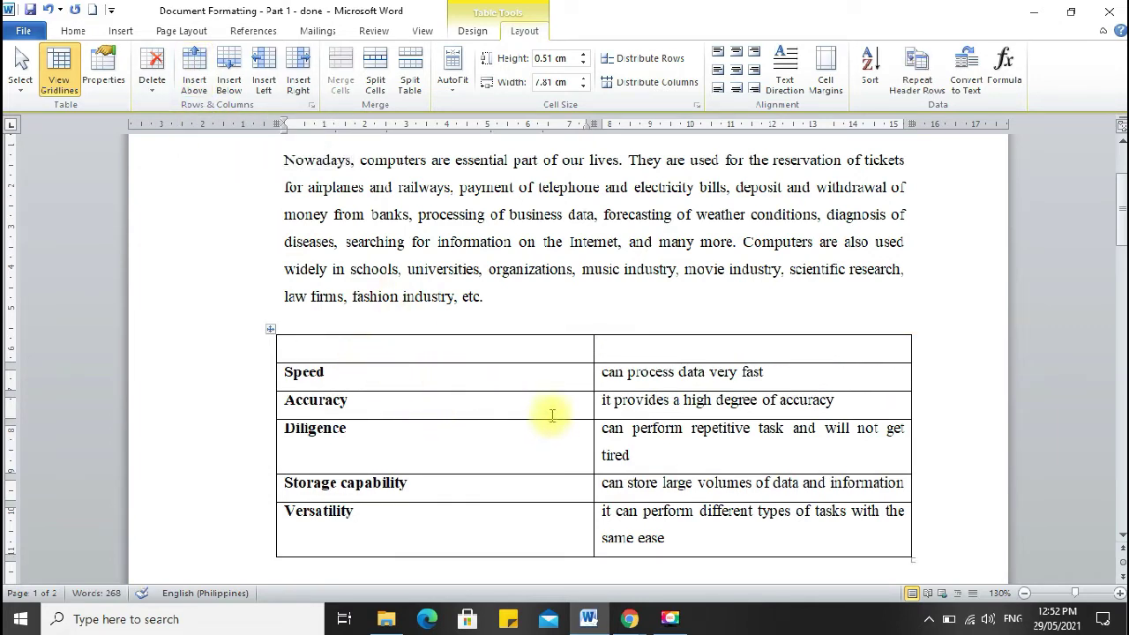
{"action": "type", "text": "Sharac"}
{"action": "key", "text": "BackSpace"}
{"action": "type", "text": "Characteris"}
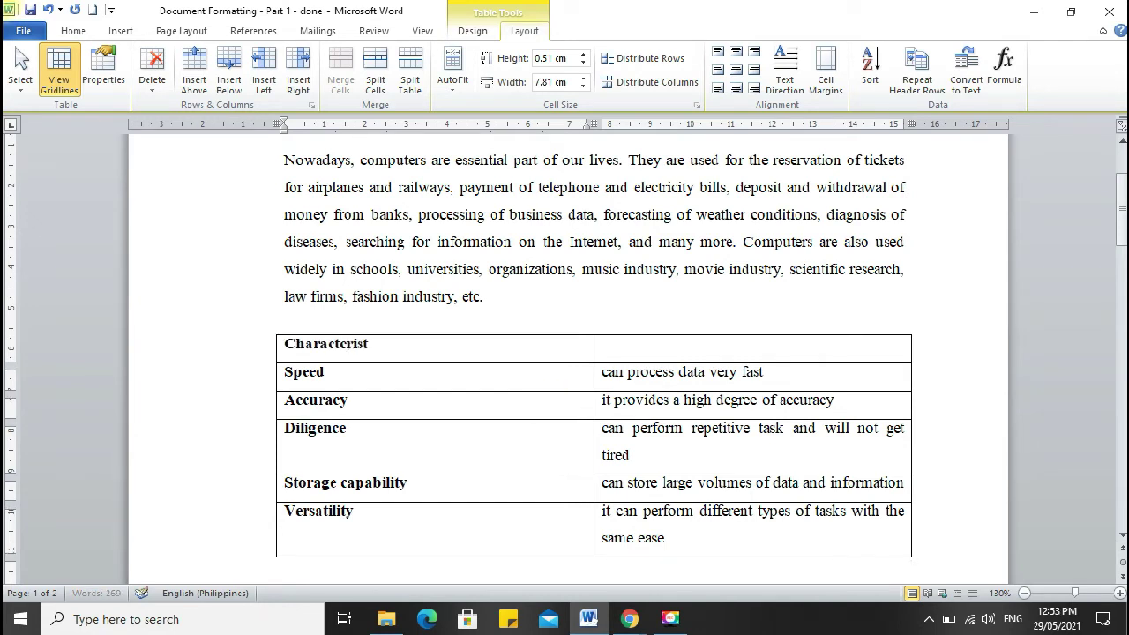
{"action": "left_click", "coordinate": [634, 351]}
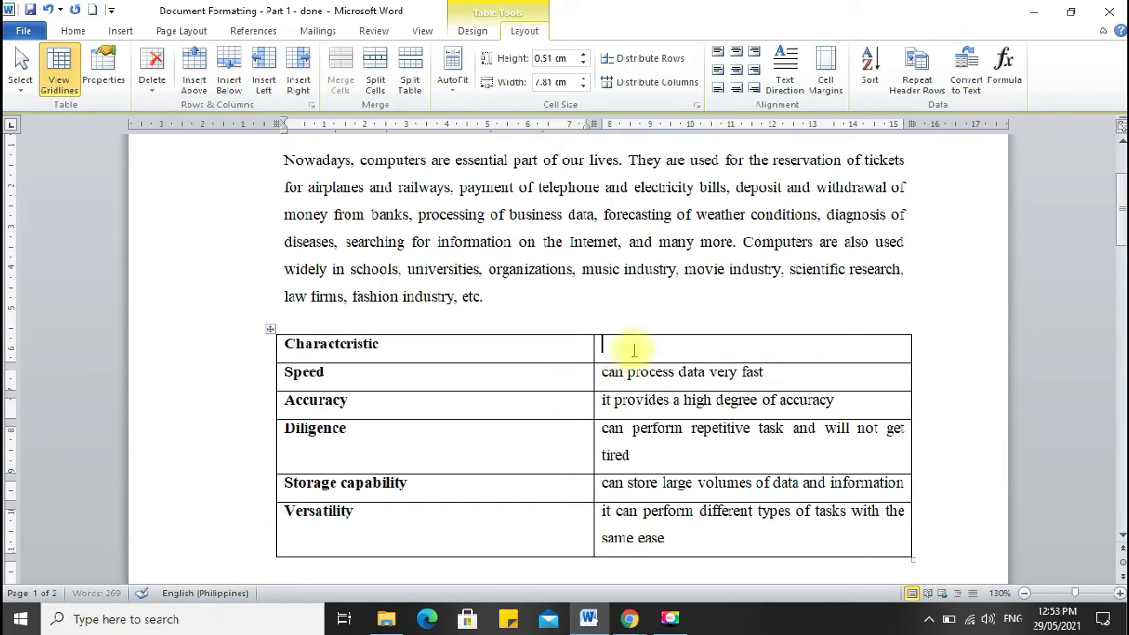
{"action": "type", "text": "Desc"}
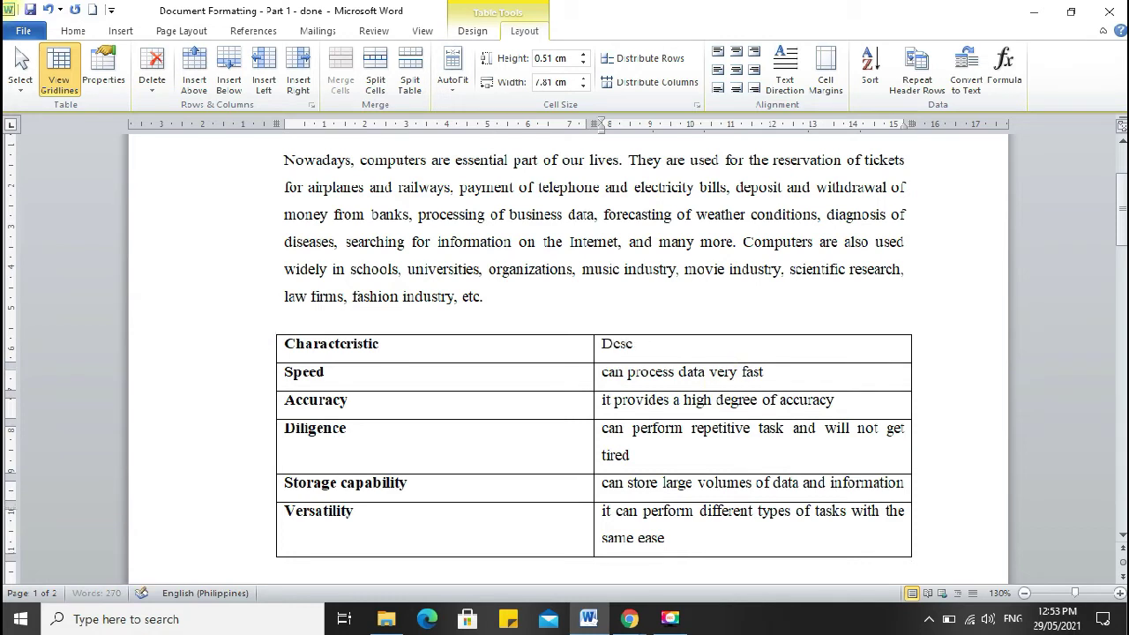
{"action": "type", "text": "ripion"}
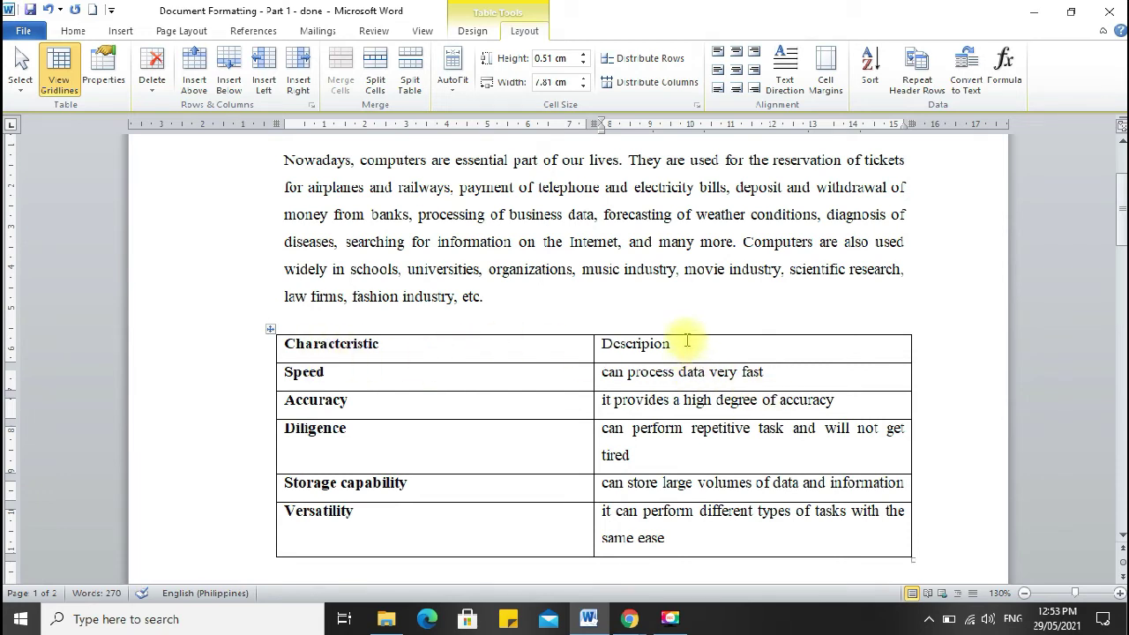
{"action": "left_click_drag", "start_coordinate": [676, 343], "coordinate": [585, 335]}
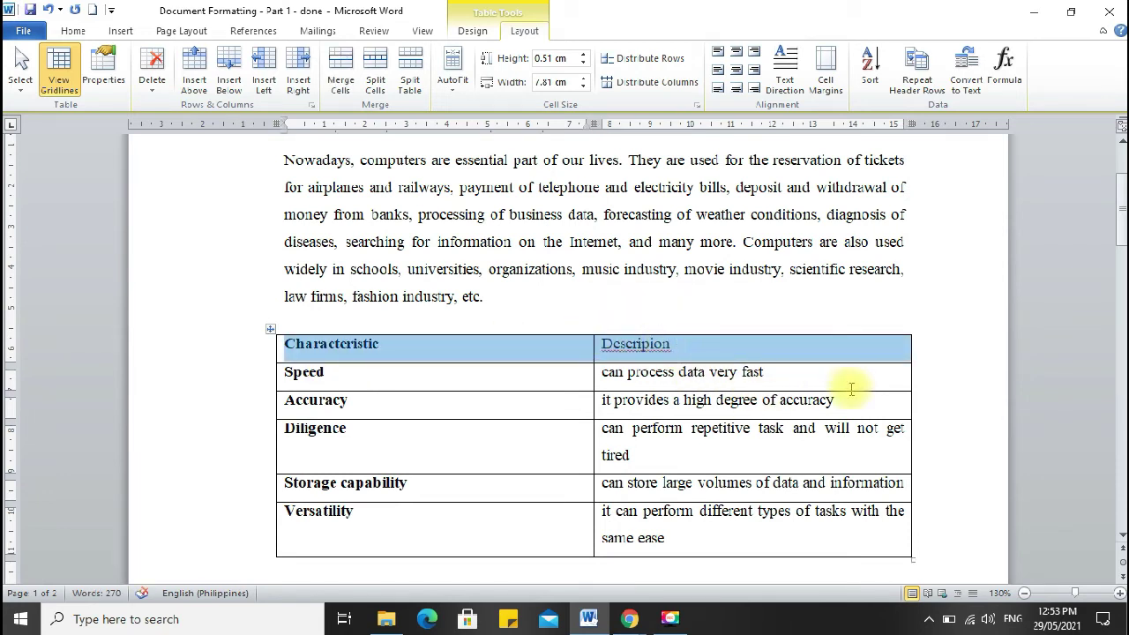
Fix 'Descripion' to 'Description' via spelling suggestions and add a blank line after 'etc.'.
{"action": "key", "text": "ctrl+b"}
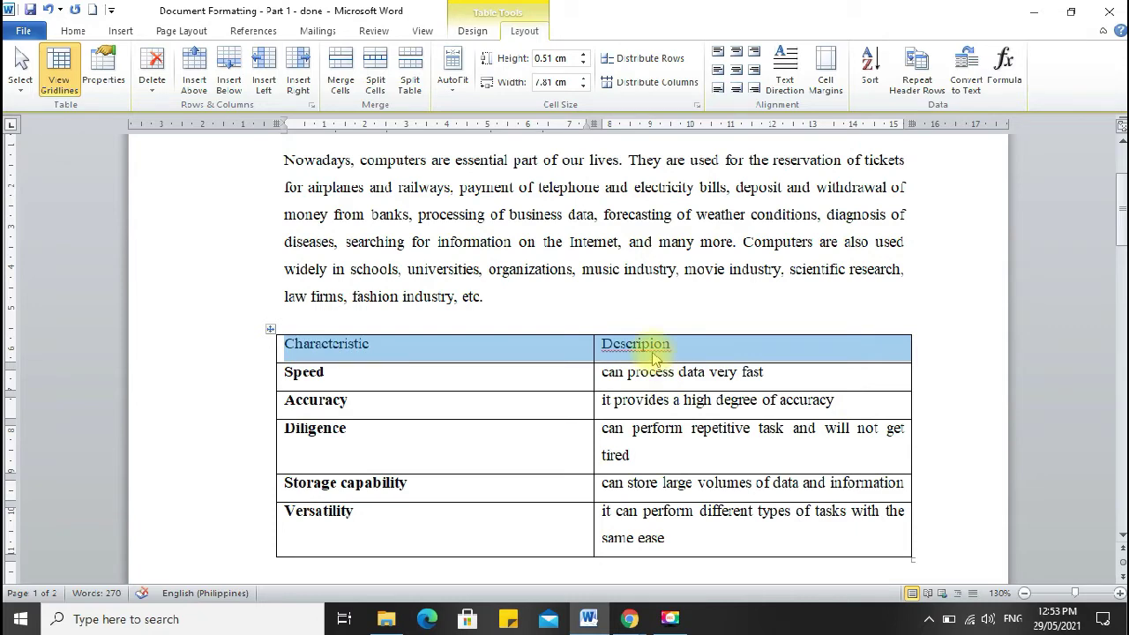
{"action": "key", "text": "ctrl+b"}
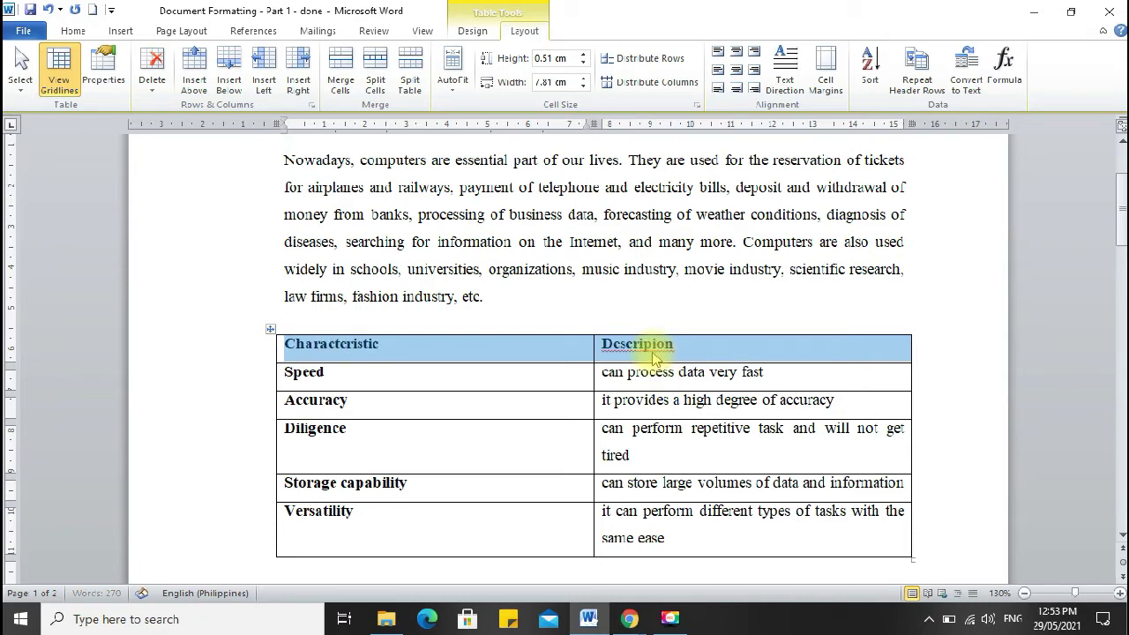
{"action": "right_click", "coordinate": [640, 350]}
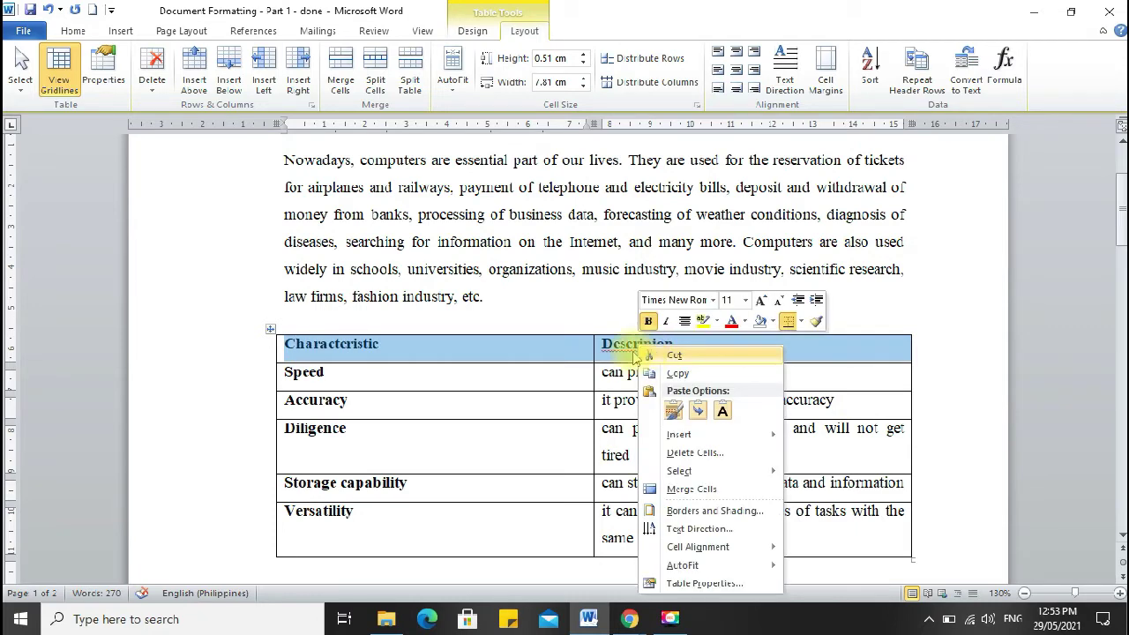
{"action": "key", "text": "Escape"}
{"action": "left_click", "coordinate": [653, 349]}
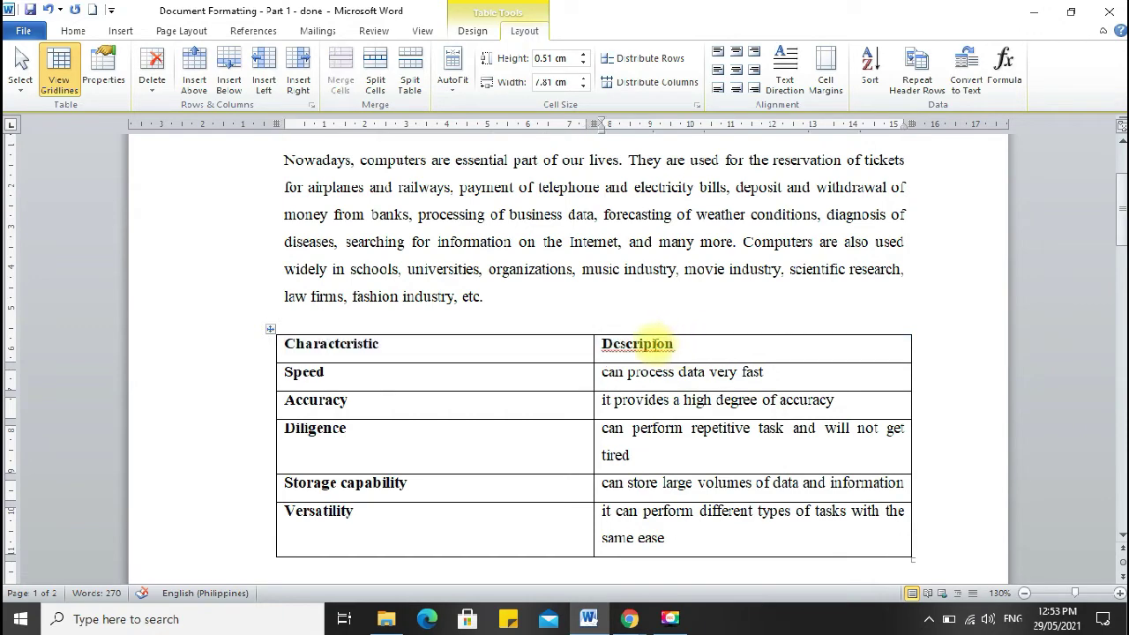
{"action": "right_click", "coordinate": [673, 351]}
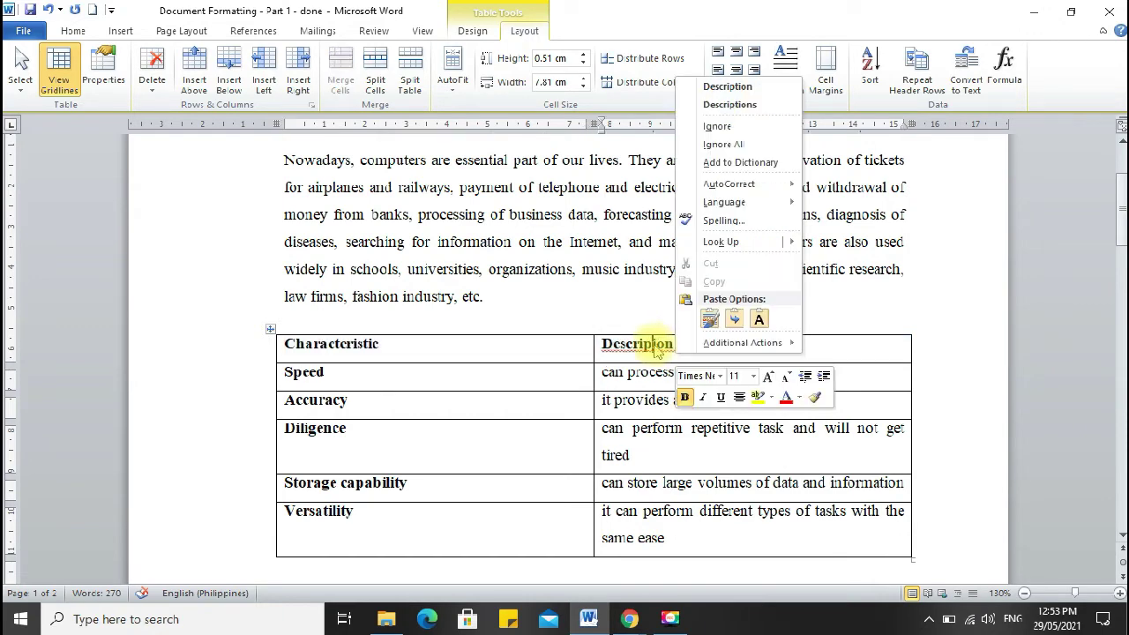
{"action": "left_click", "coordinate": [739, 87]}
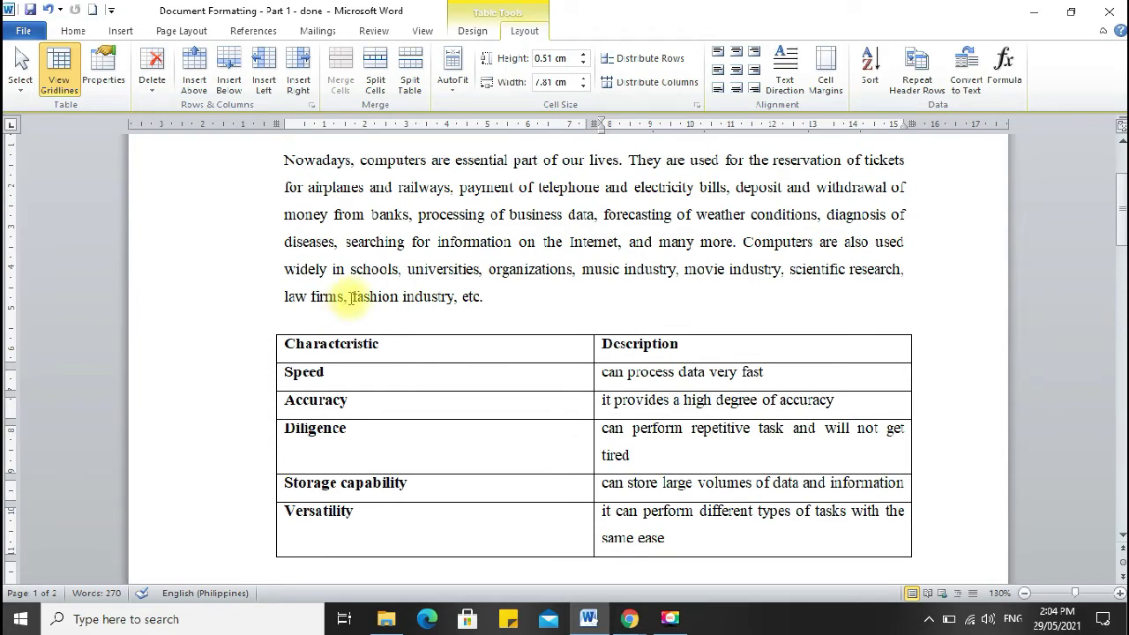
{"action": "left_click", "coordinate": [530, 297]}
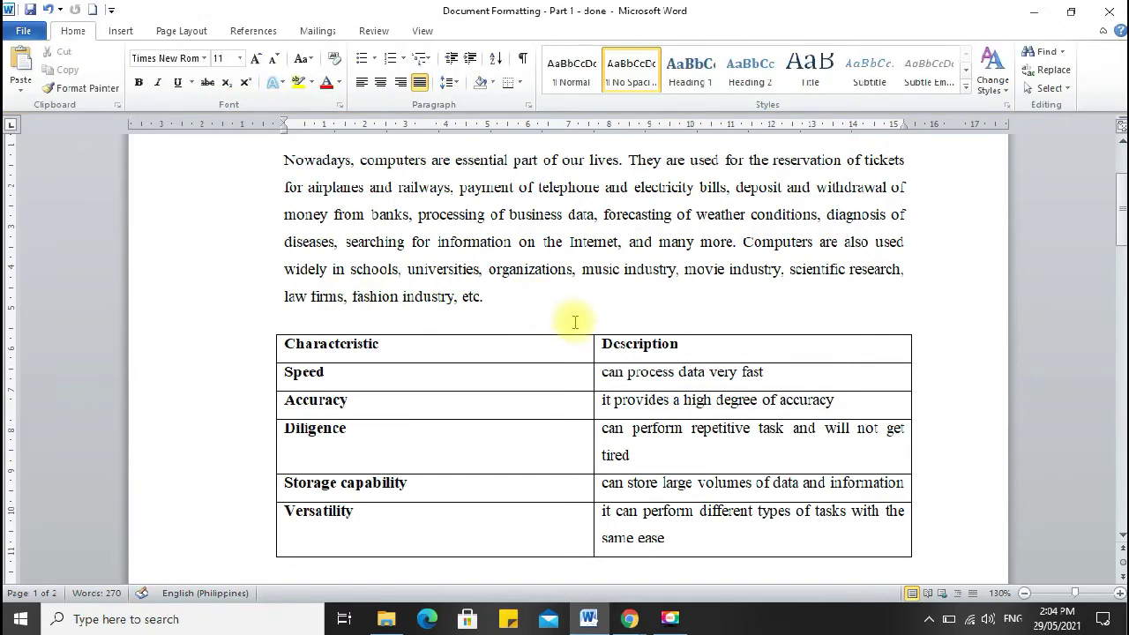
{"action": "key", "text": "Return"}
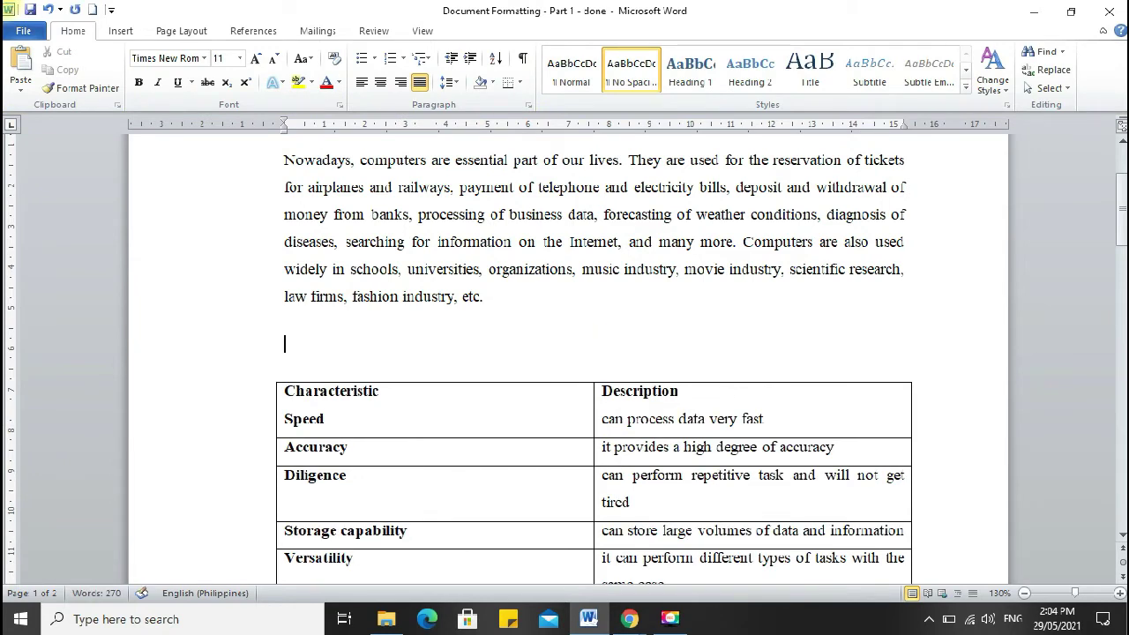
Type 'Table 1: Characteristics of a computer' above the table and make the line bold.
{"action": "type", "text": "Table 1: Chara"}
{"action": "type", "text": "cteristics"}
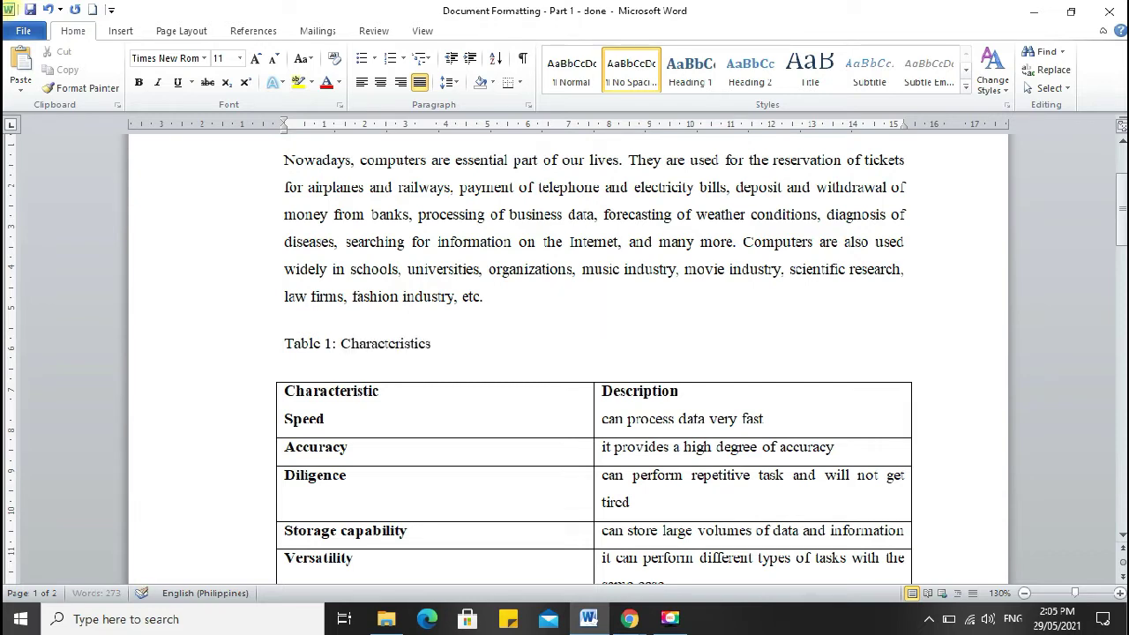
{"action": "type", "text": " of a Aac"}
{"action": "type", "text": "computer"}
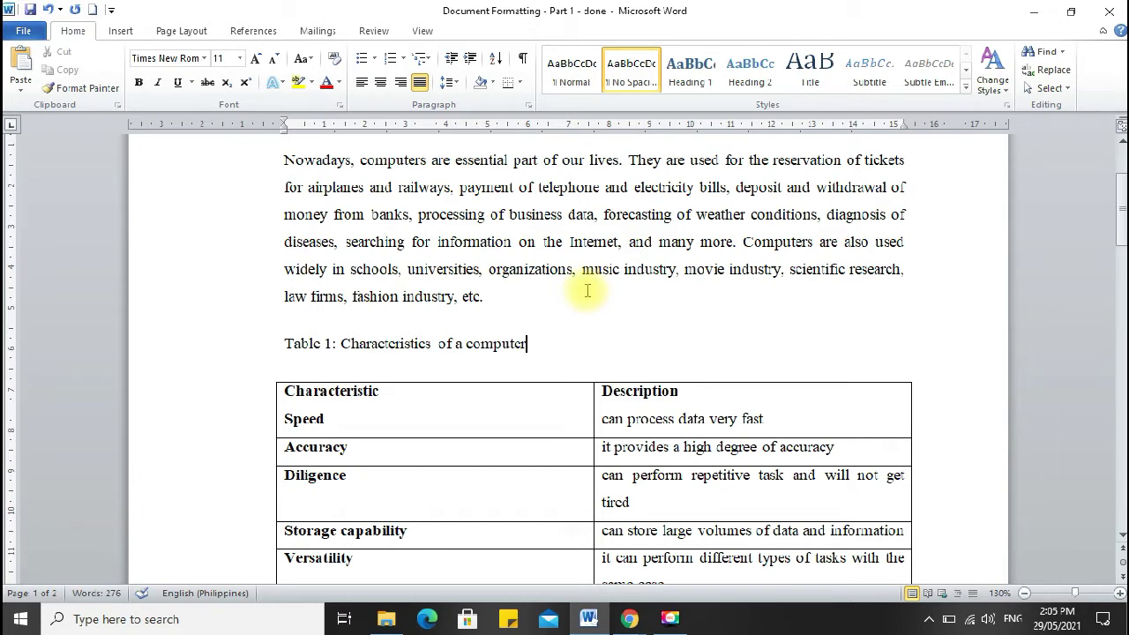
{"action": "left_click", "coordinate": [251, 353]}
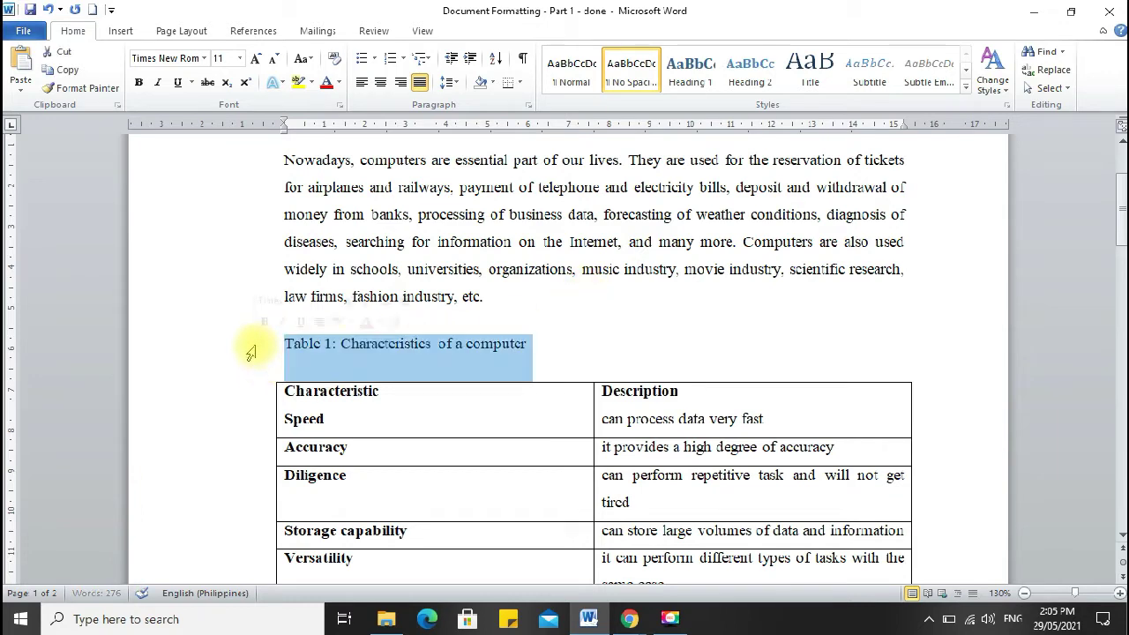
{"action": "left_click", "coordinate": [138, 84]}
{"action": "left_click", "coordinate": [608, 357]}
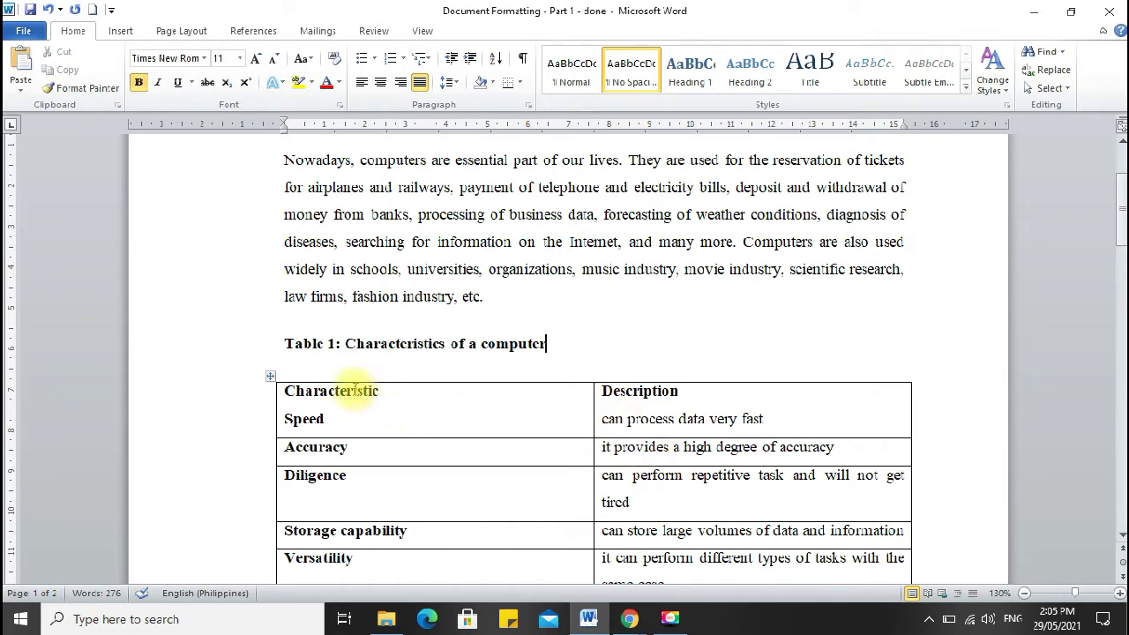
{"action": "left_click", "coordinate": [271, 378]}
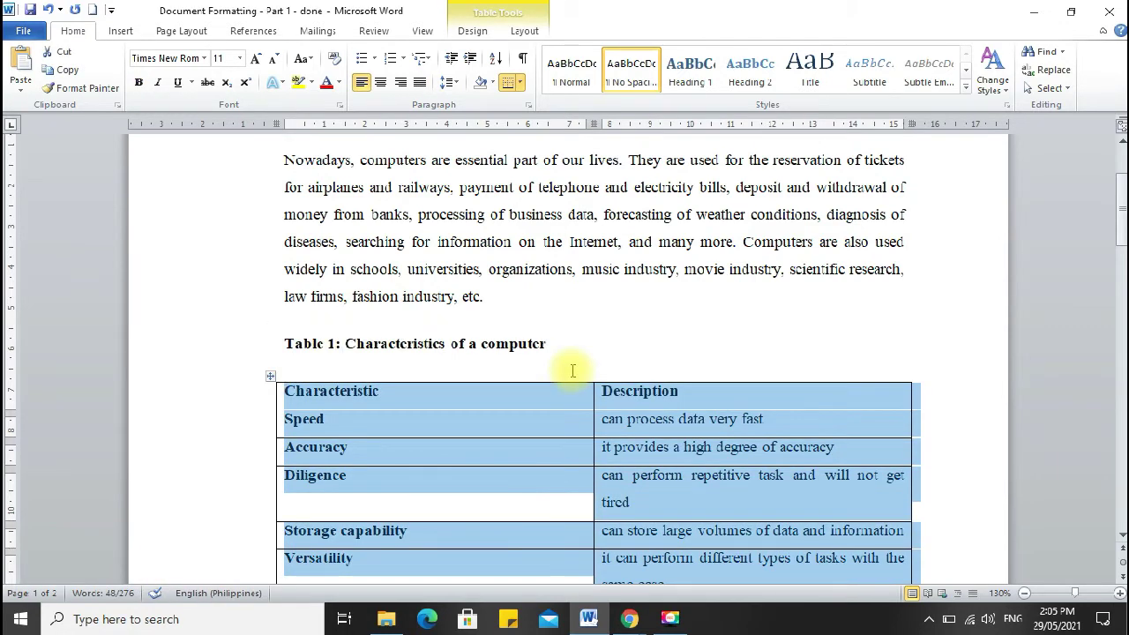
AutoFit the table columns to contents and centre the table on the page.
{"action": "left_click", "coordinate": [527, 33]}
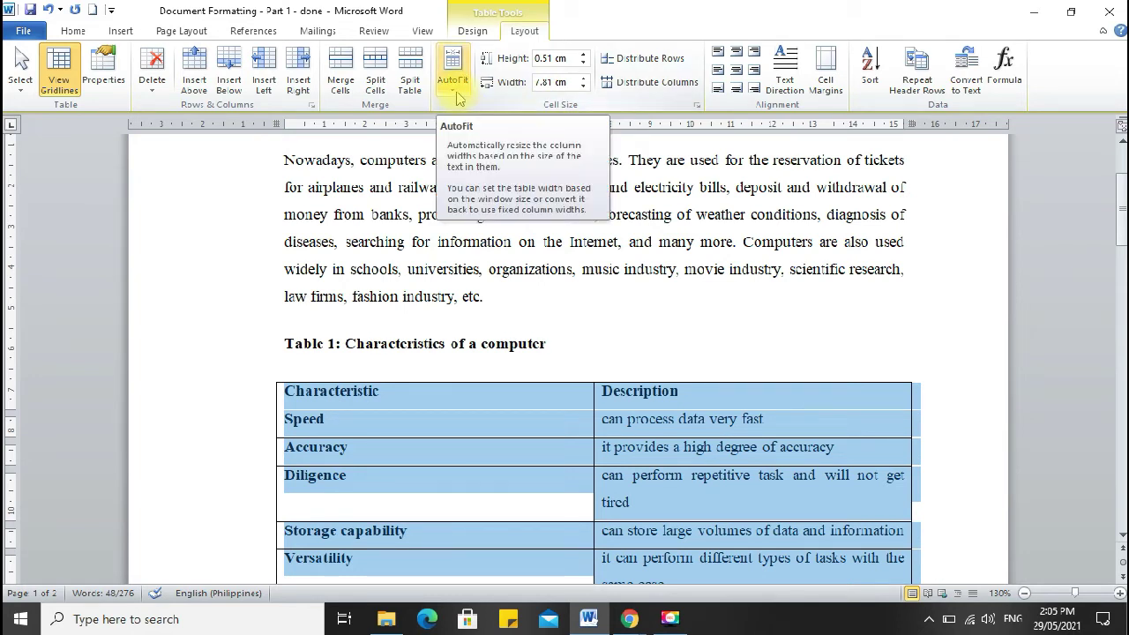
{"action": "left_click", "coordinate": [458, 95]}
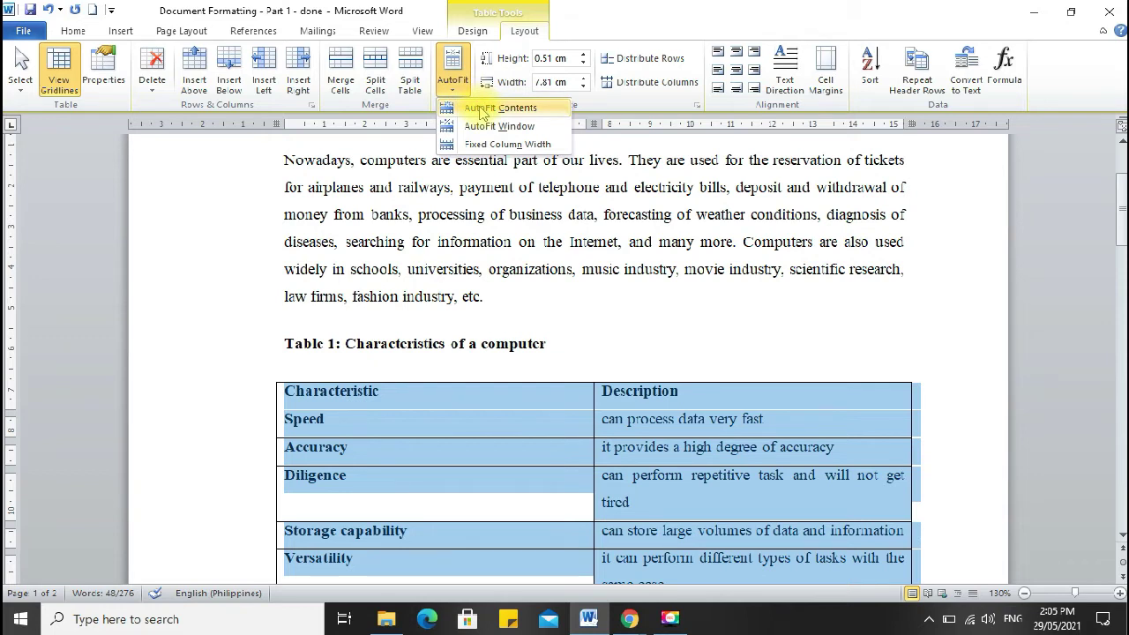
{"action": "left_click", "coordinate": [482, 108]}
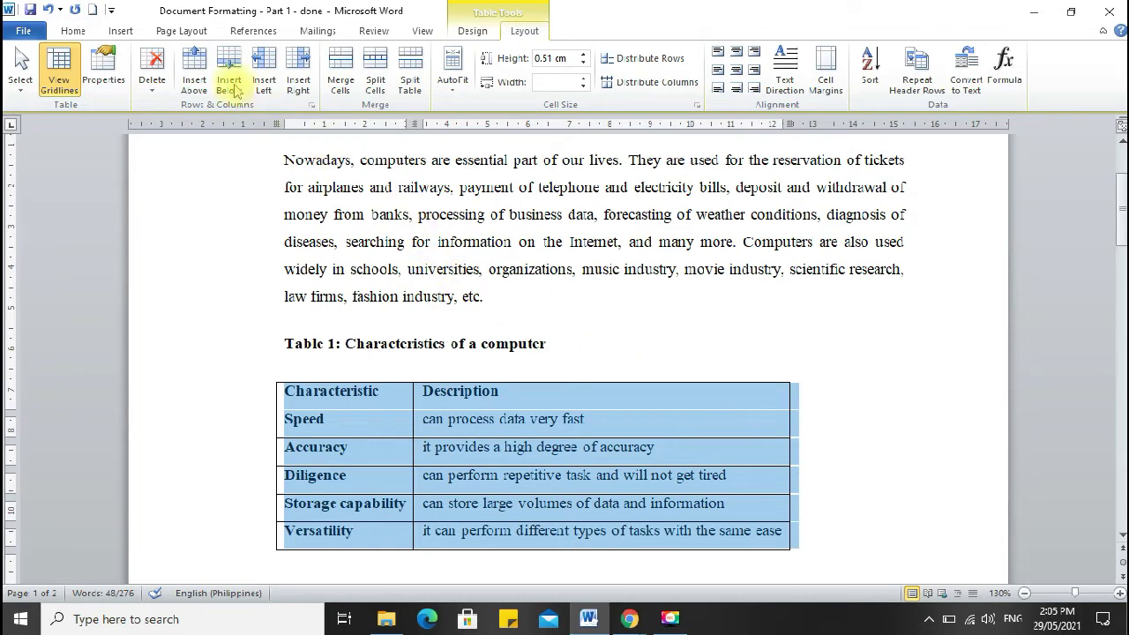
{"action": "left_click", "coordinate": [73, 31]}
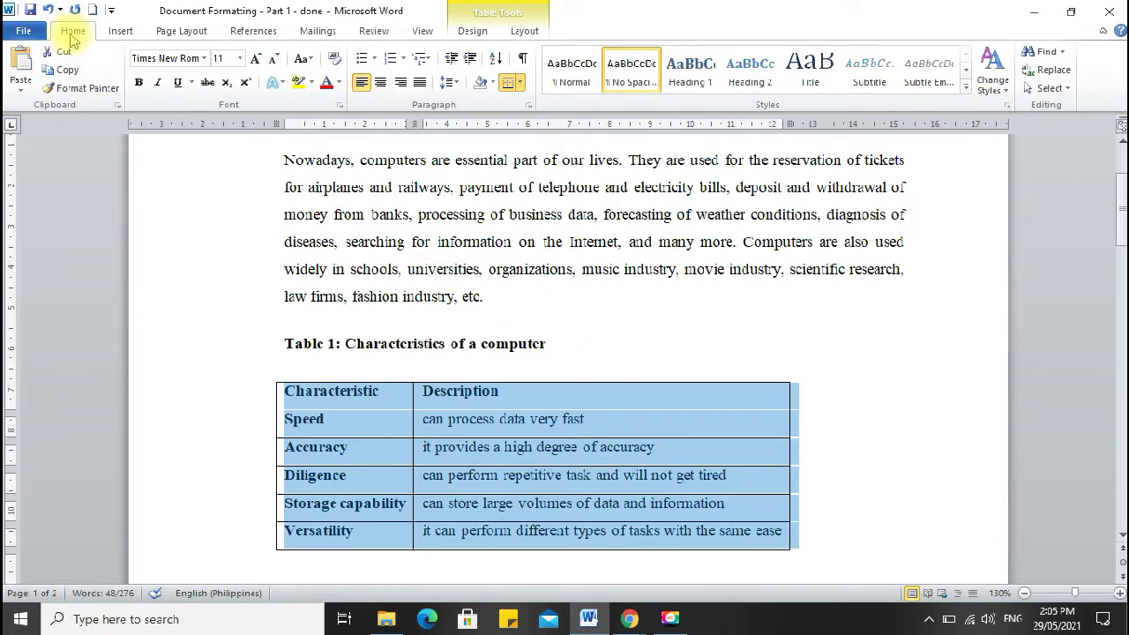
{"action": "left_click", "coordinate": [381, 84]}
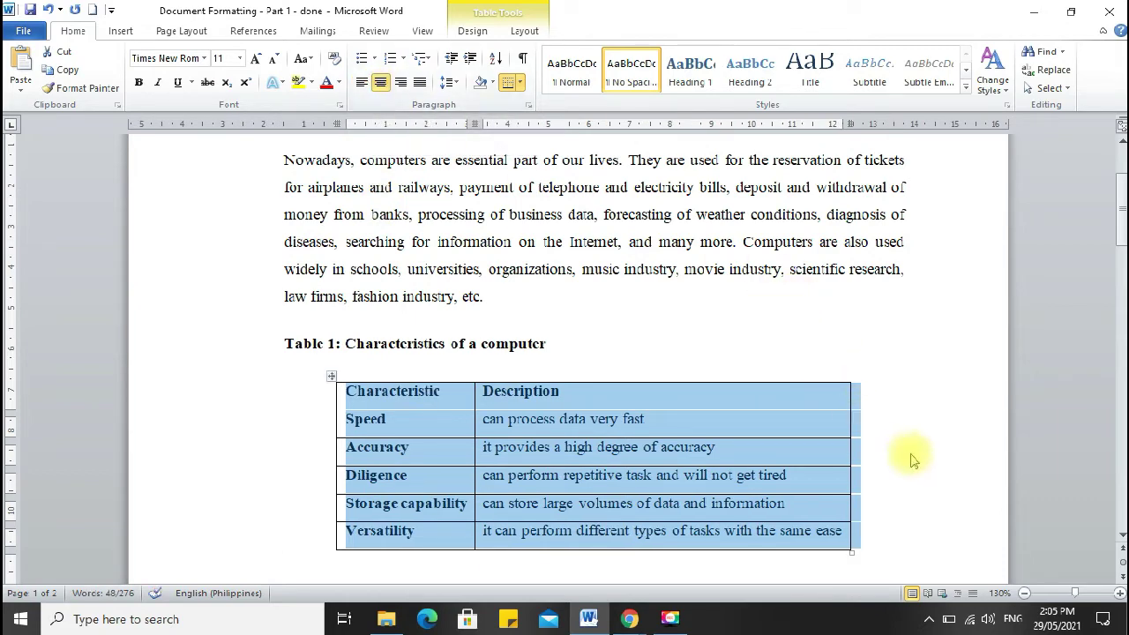
{"action": "left_click", "coordinate": [912, 457]}
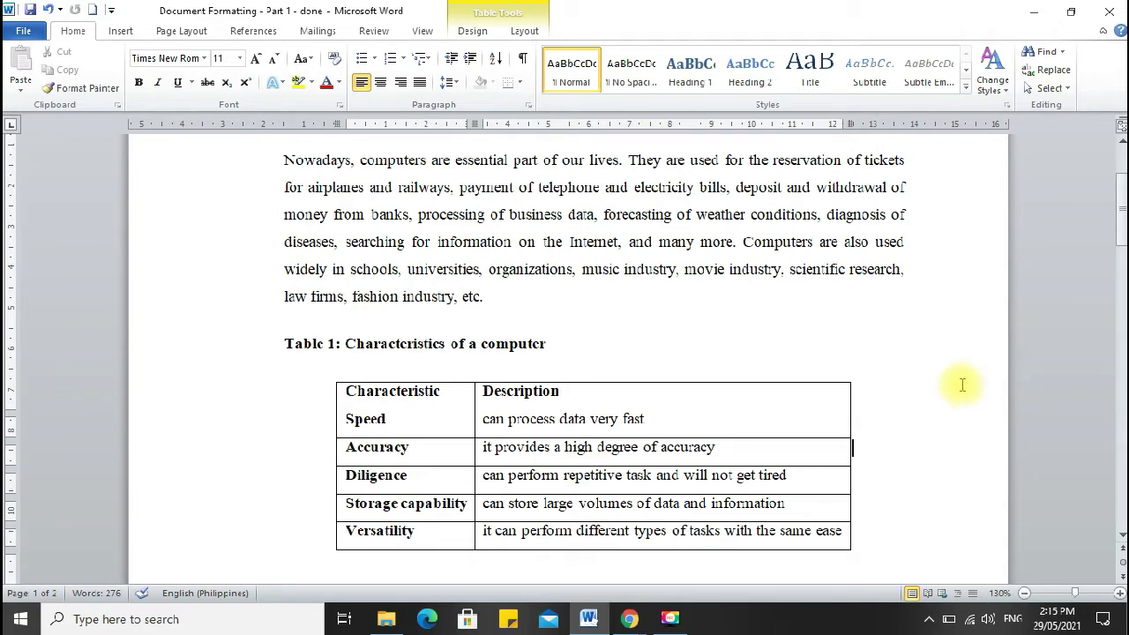
{"action": "left_click", "coordinate": [332, 378]}
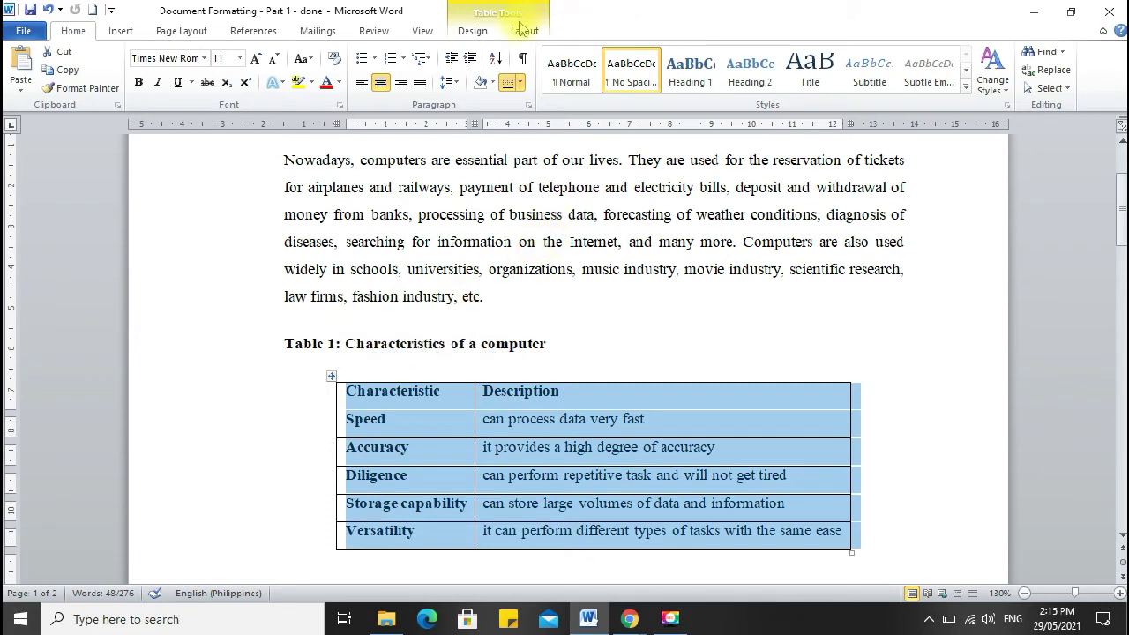
Apply the orange Medium Shading 1 – Accent 6 style to the table.
{"action": "left_click", "coordinate": [473, 33]}
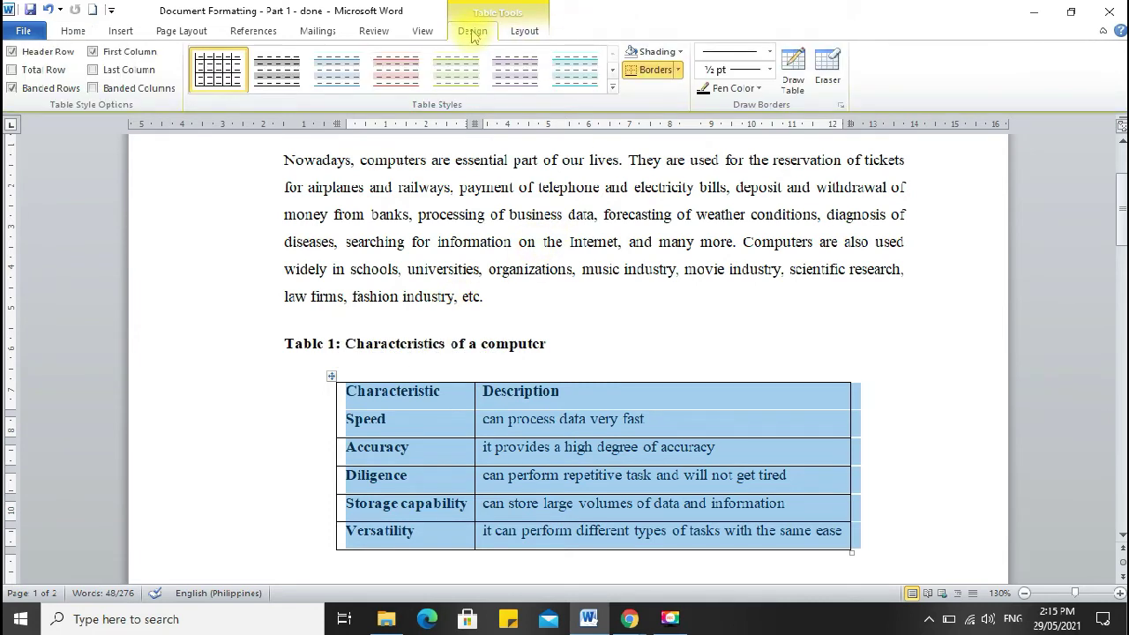
{"action": "left_click", "coordinate": [609, 88]}
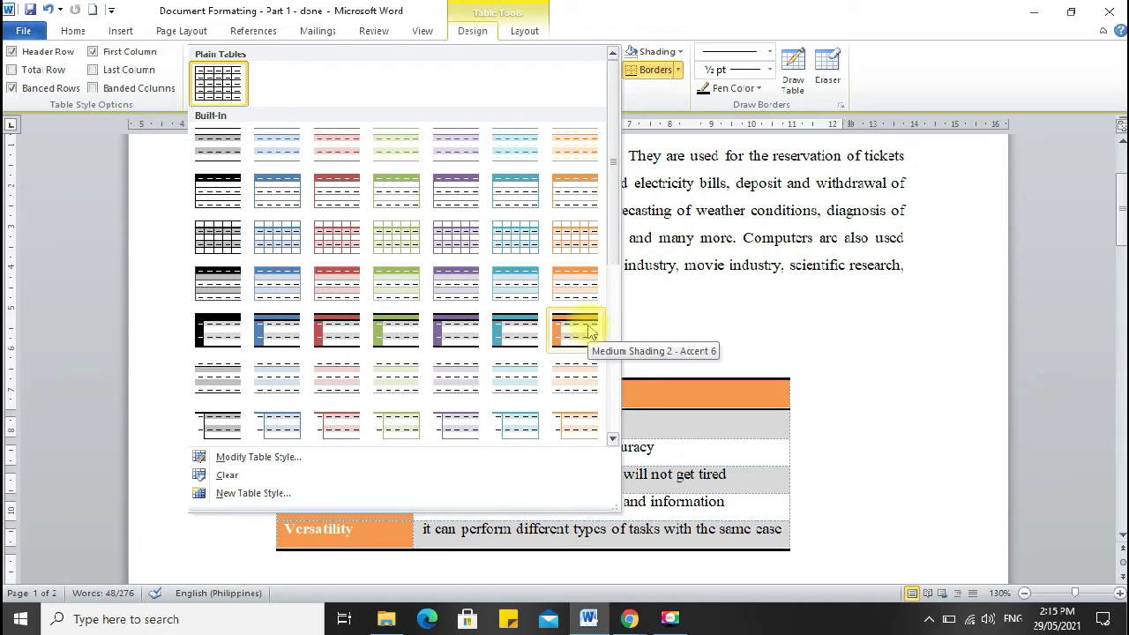
{"action": "left_click", "coordinate": [585, 283]}
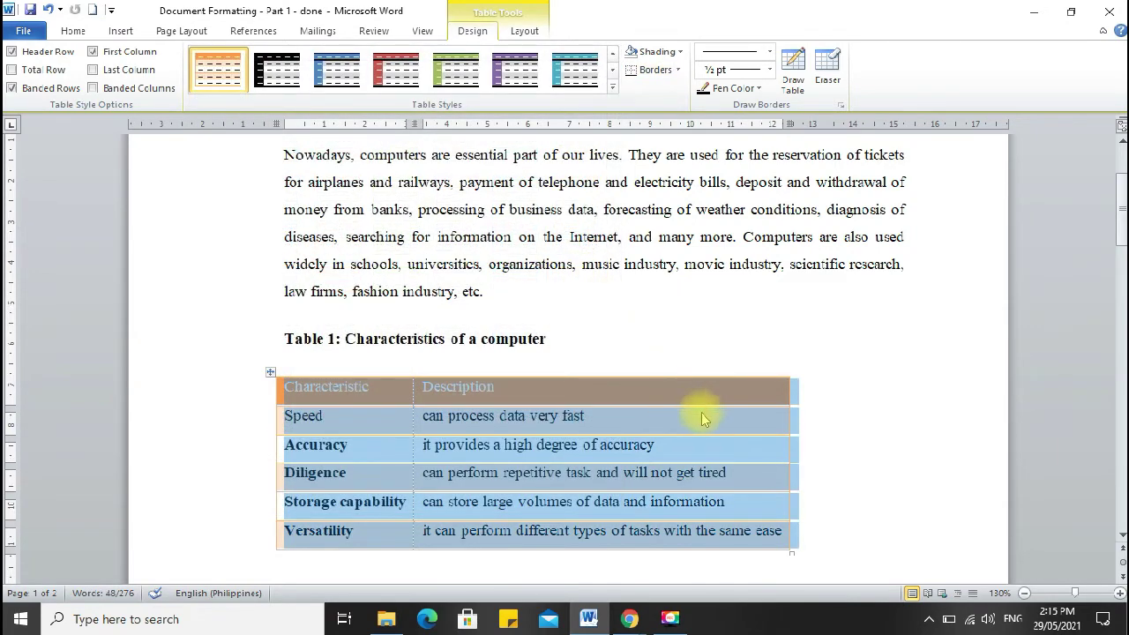
{"action": "left_click", "coordinate": [829, 399]}
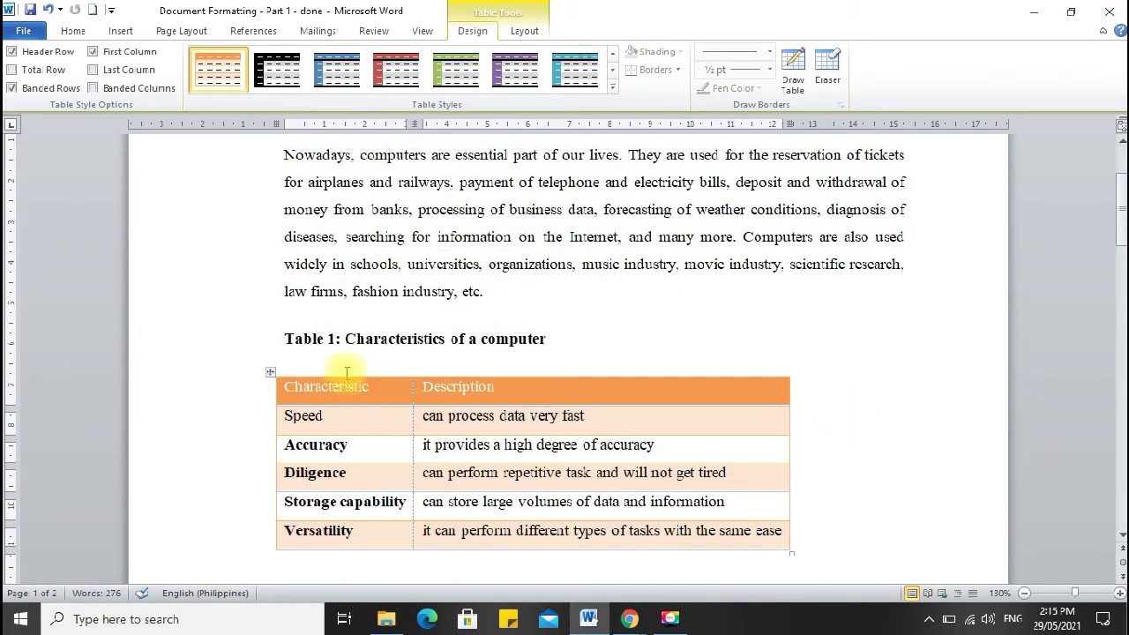
Centre the restyled table on the page.
{"action": "left_click", "coordinate": [270, 371]}
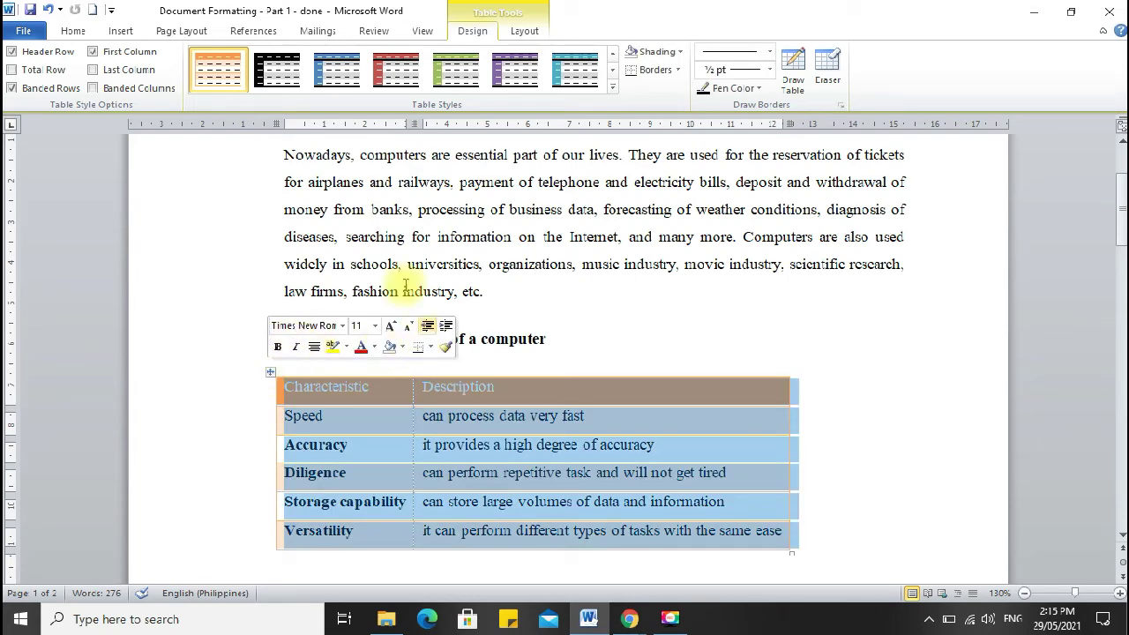
{"action": "left_click", "coordinate": [78, 31]}
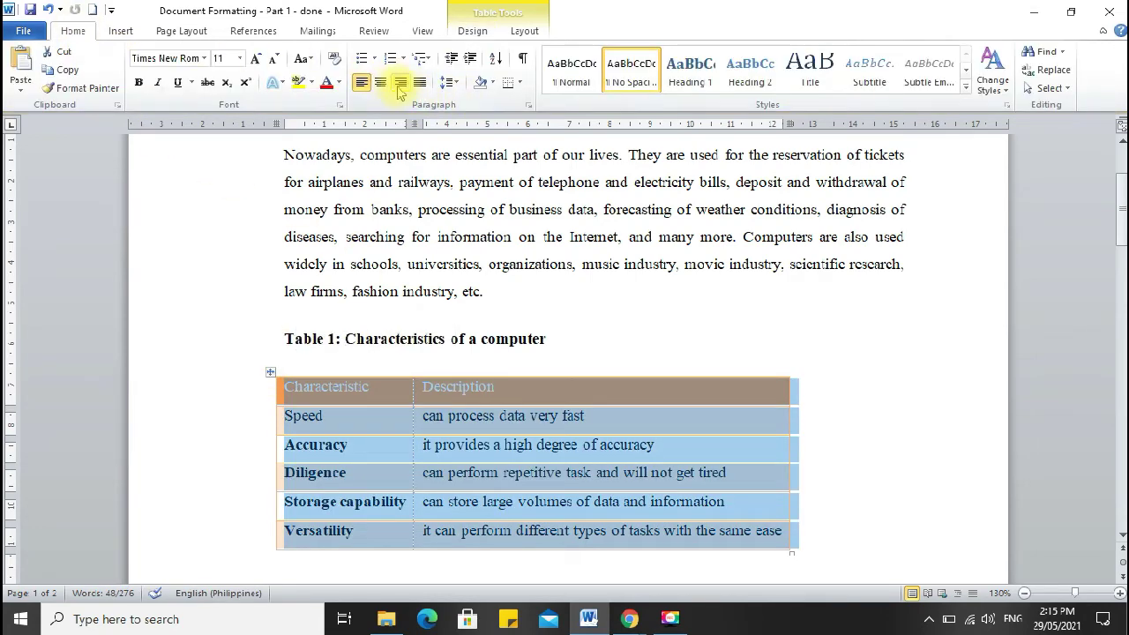
{"action": "left_click", "coordinate": [380, 82]}
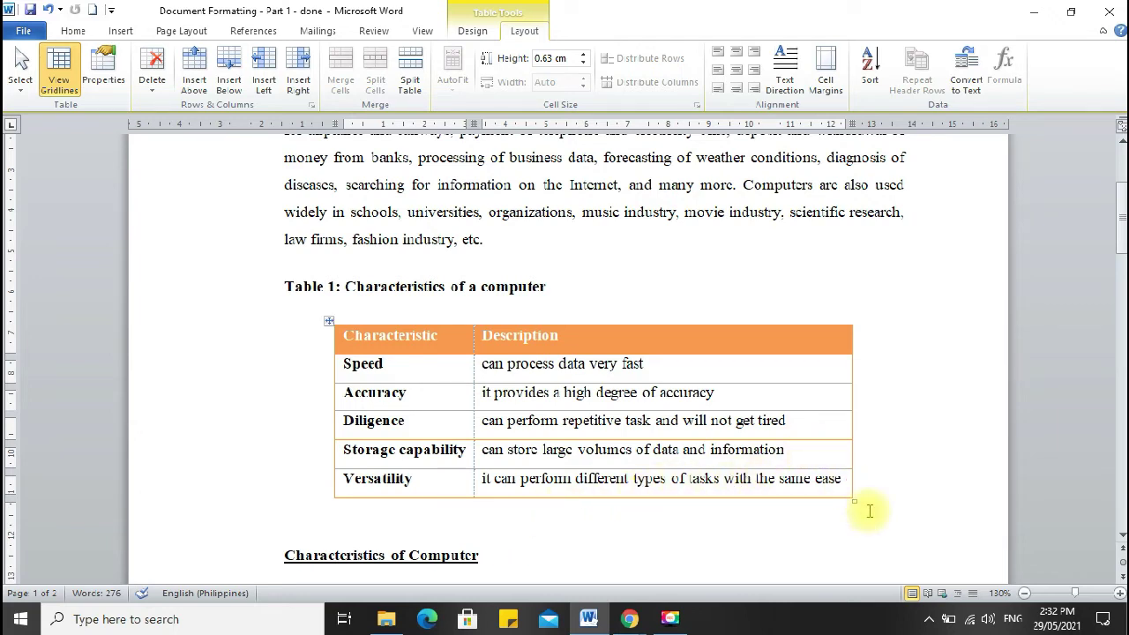
Delete the 'Characteristics of Computer' heading and its five bullet points.
{"action": "scroll", "coordinate": [812, 505], "scroll_direction": "down", "scroll_amount": 3}
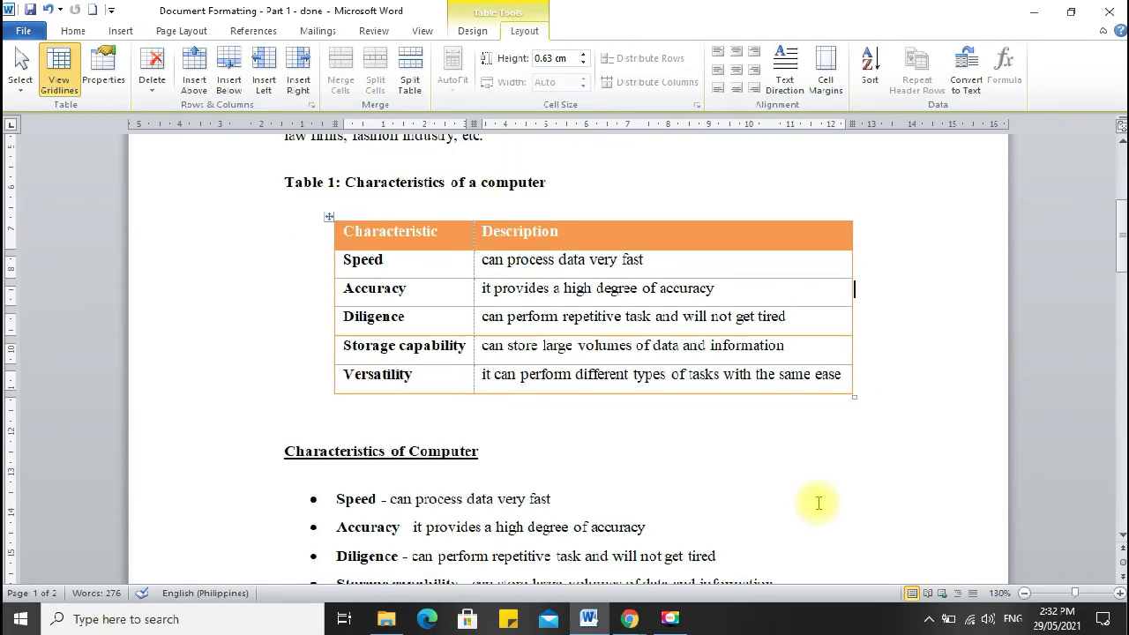
{"action": "scroll", "coordinate": [781, 487], "scroll_direction": "down", "scroll_amount": 2}
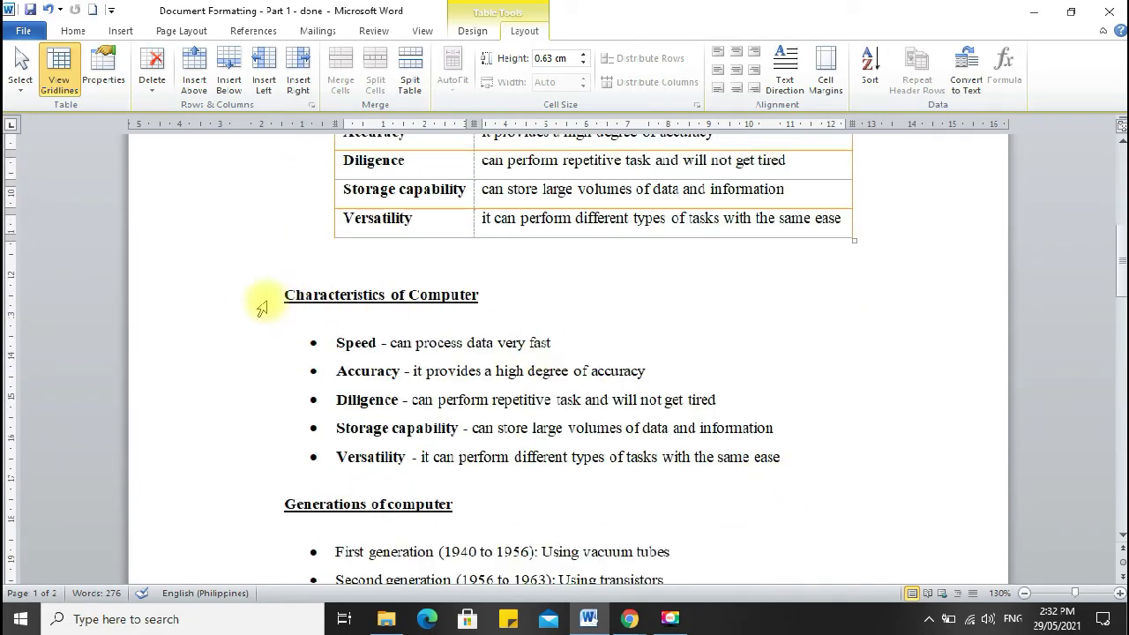
{"action": "left_click_drag", "start_coordinate": [286, 295], "coordinate": [788, 456]}
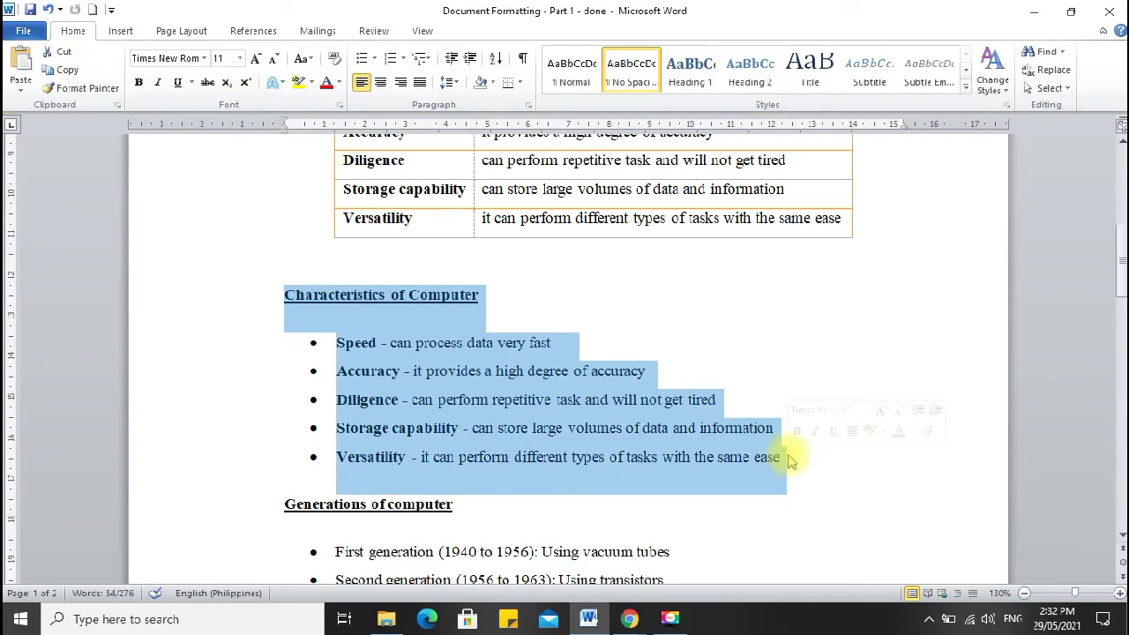
{"action": "key", "text": "Delete"}
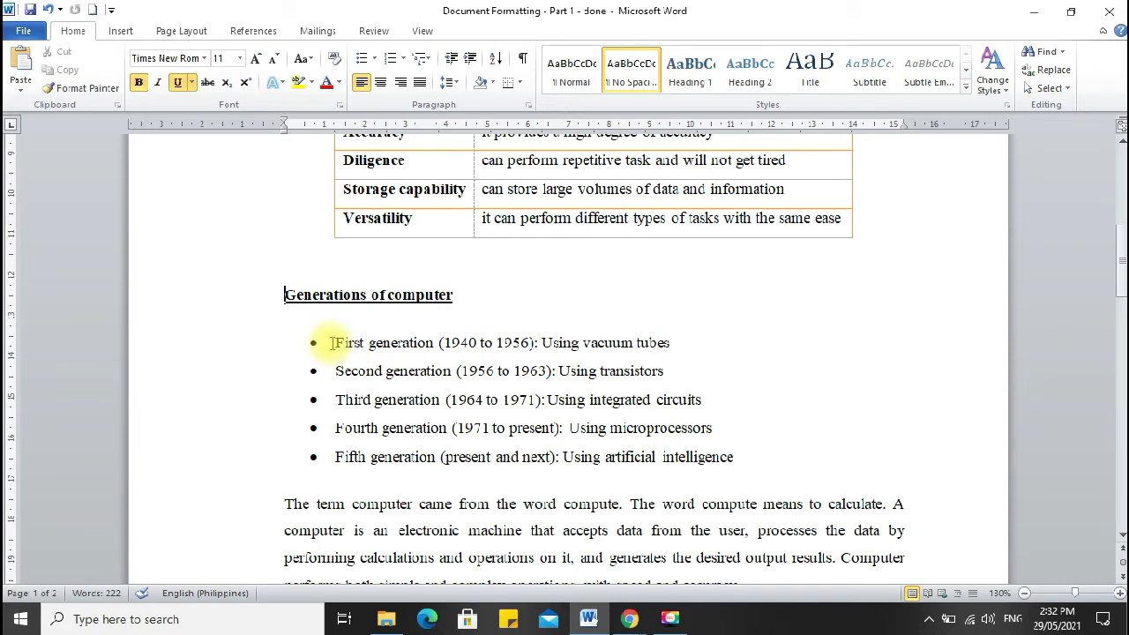
{"action": "left_click_drag", "start_coordinate": [334, 343], "coordinate": [746, 456]}
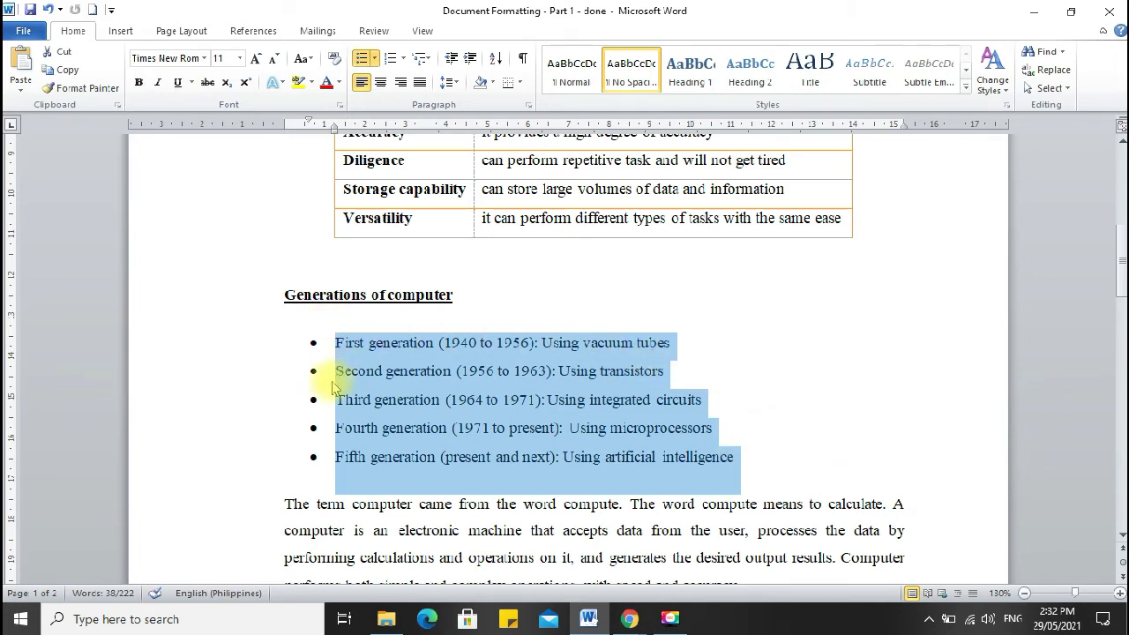
Remove the bullets and convert the five generation lines into a two-column table separated at ':'.
{"action": "left_click", "coordinate": [362, 59]}
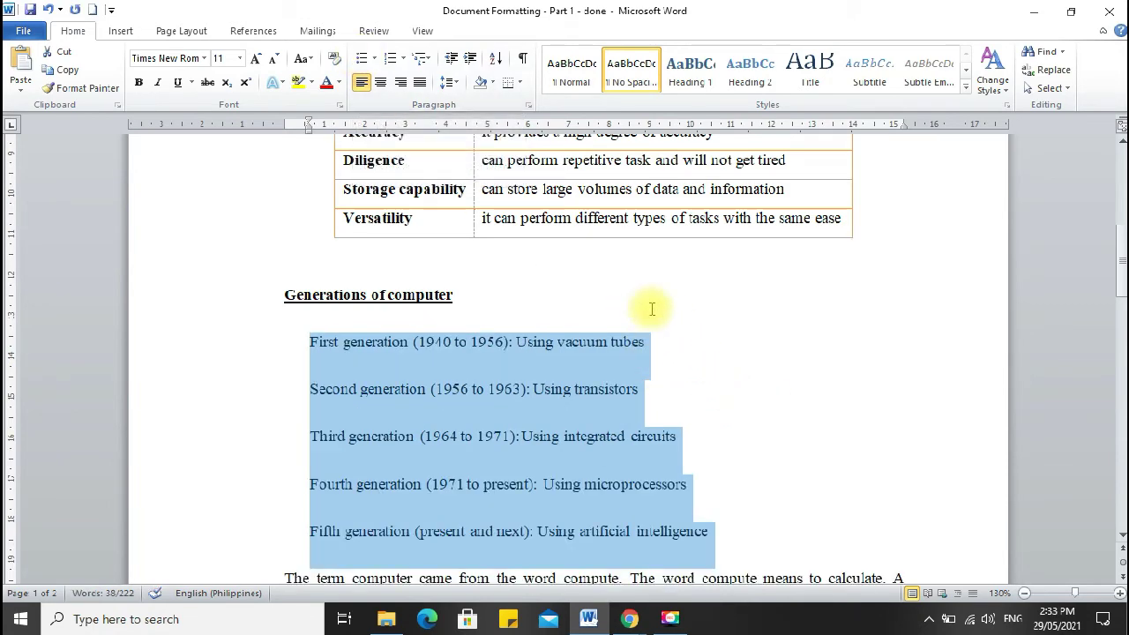
{"action": "left_click", "coordinate": [123, 36]}
{"action": "left_click", "coordinate": [134, 88]}
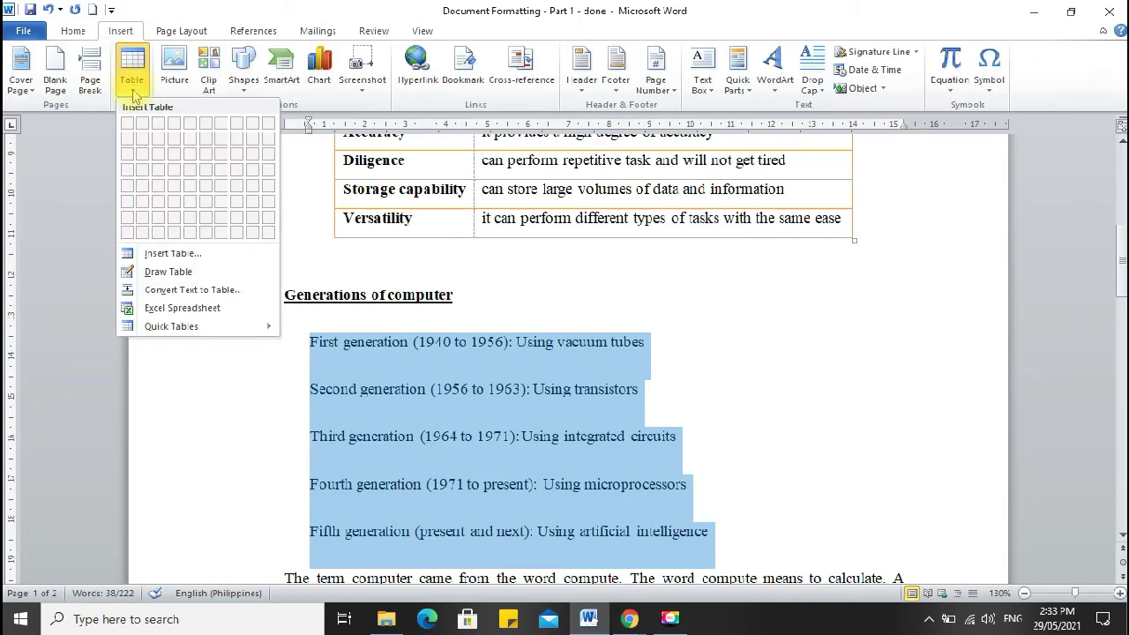
{"action": "left_click", "coordinate": [188, 291]}
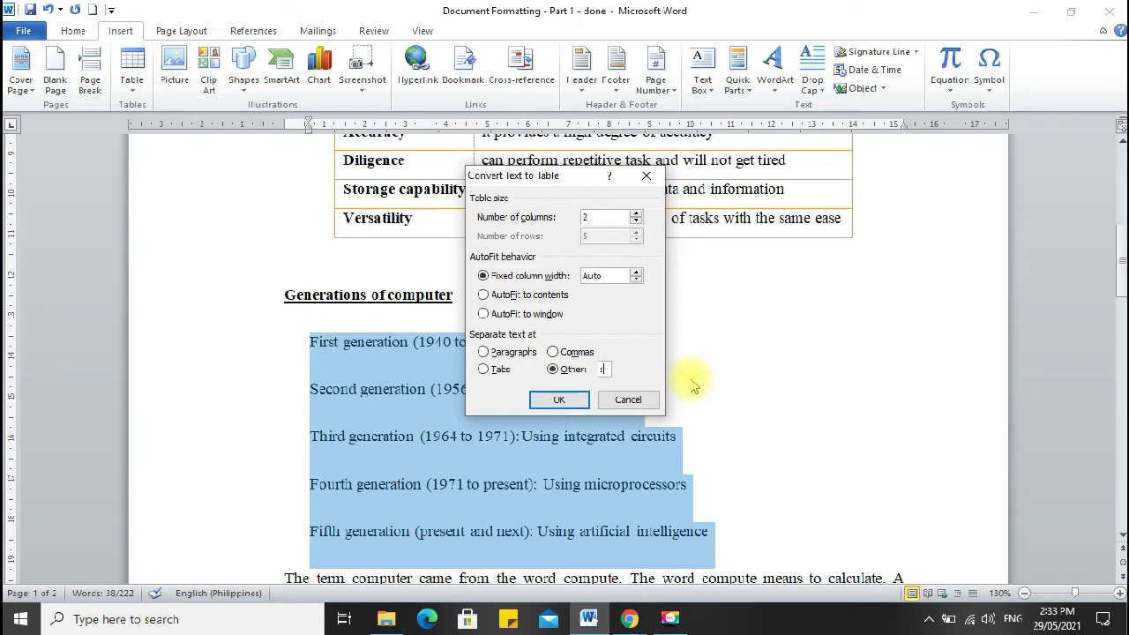
{"action": "left_click", "coordinate": [563, 370]}
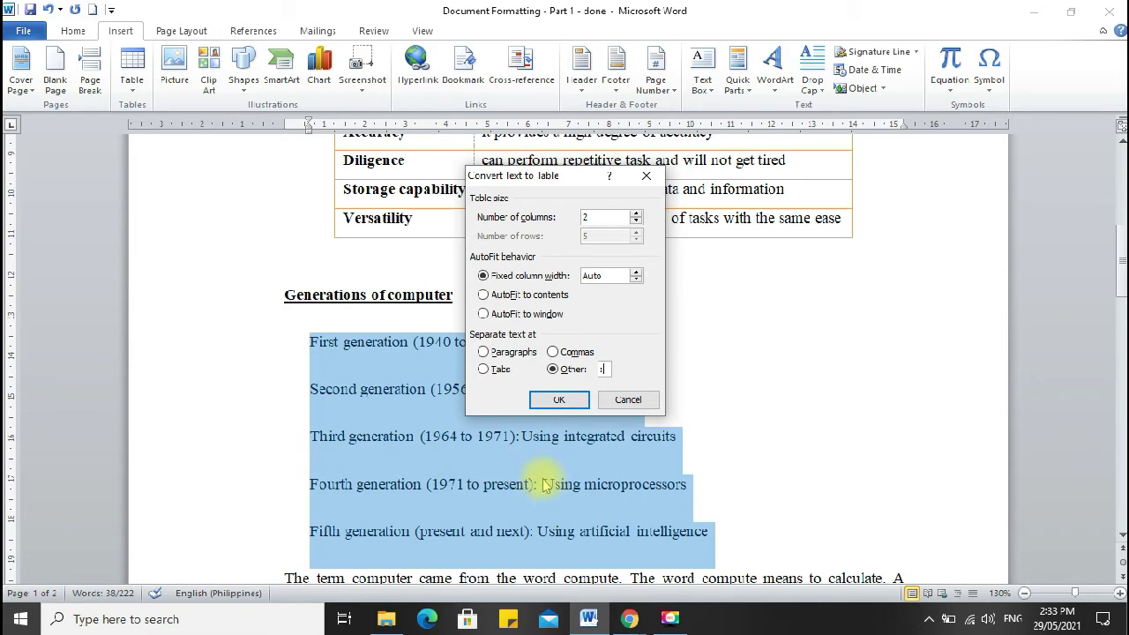
{"action": "left_click", "coordinate": [560, 399]}
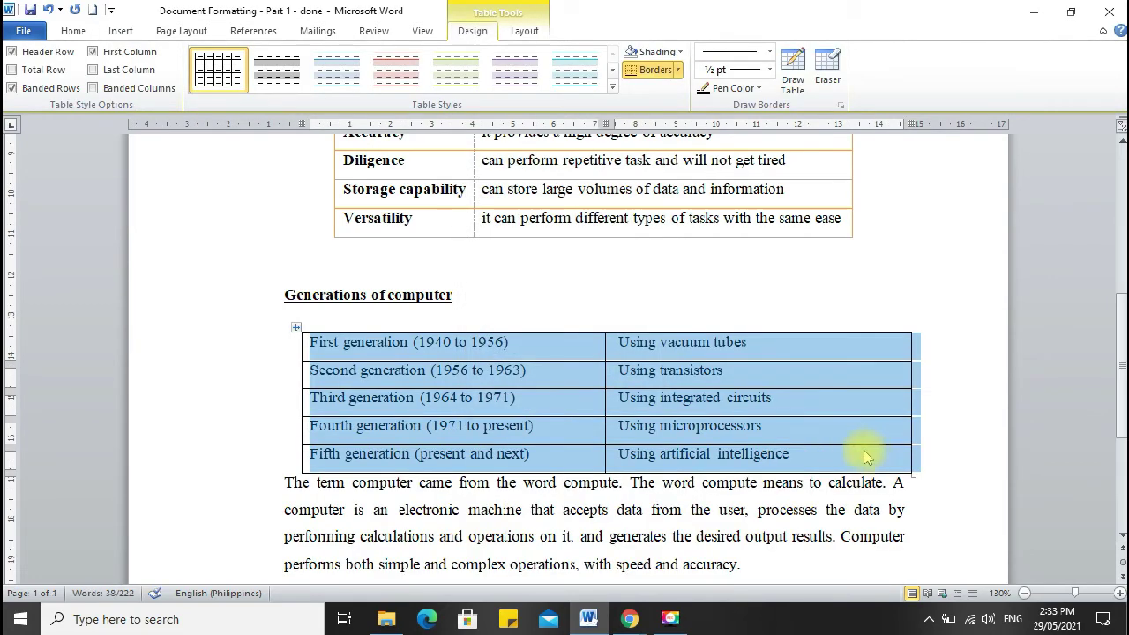
{"action": "left_click", "coordinate": [286, 483]}
Insert a blank line before the paragraph 'The term computer…' below the generations table.
{"action": "key", "text": "Return"}
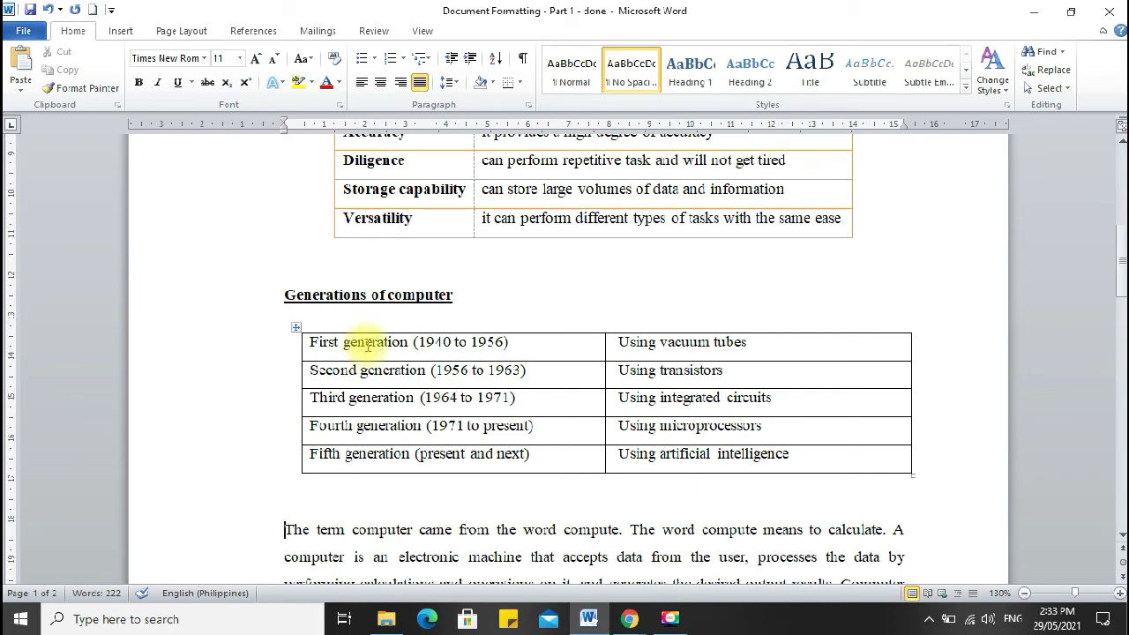
{"action": "left_click", "coordinate": [521, 345]}
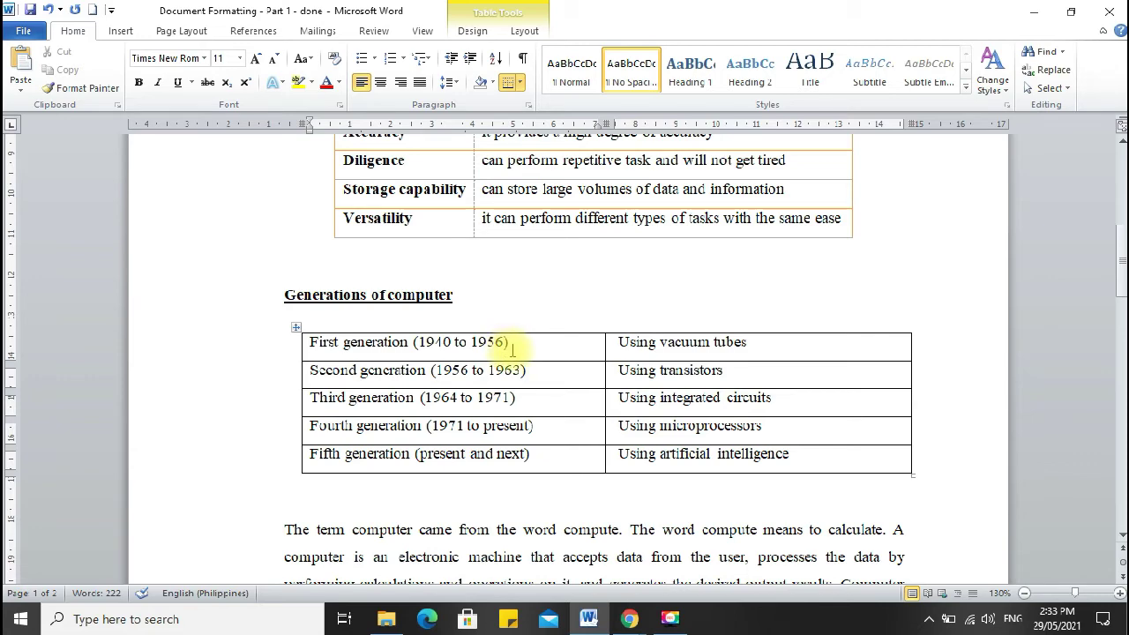
{"action": "left_click", "coordinate": [523, 33]}
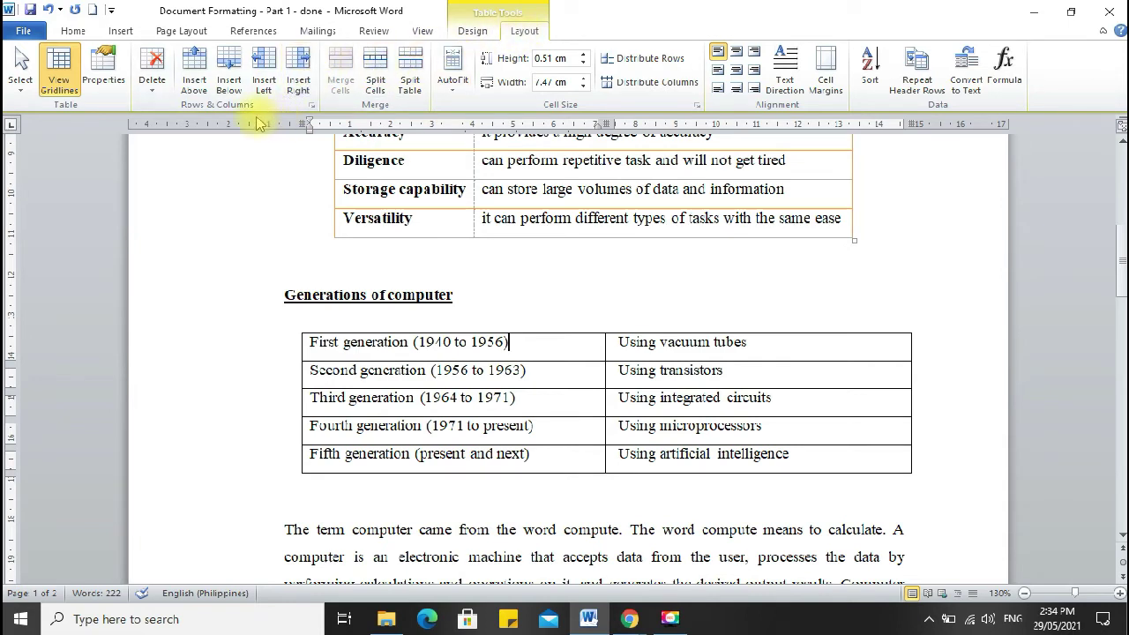
Insert an empty row above 'First generation' and a blank column between the two existing columns.
{"action": "left_click", "coordinate": [192, 78]}
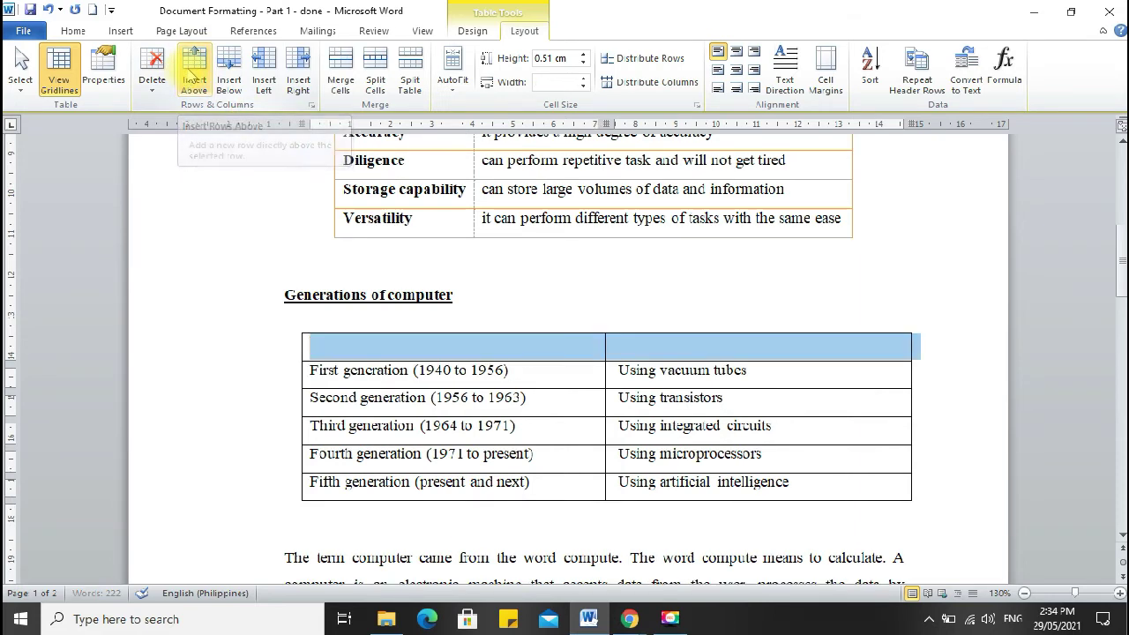
{"action": "left_click", "coordinate": [541, 352]}
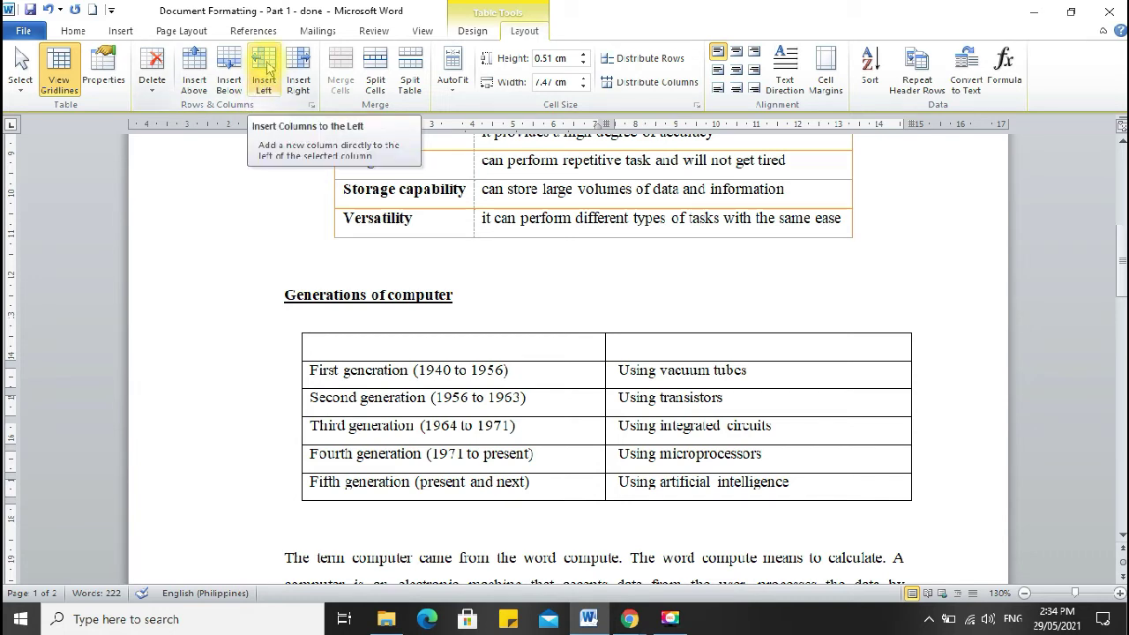
{"action": "left_click", "coordinate": [298, 73]}
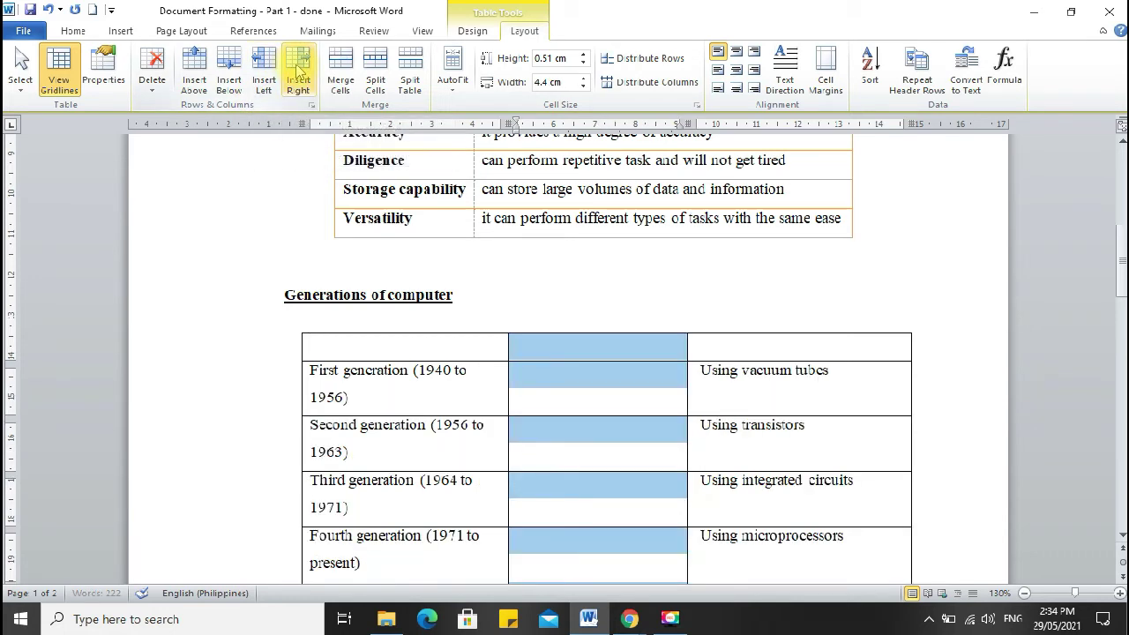
Type the header labels Generation, Year and Hardware Technology into the new top row.
{"action": "scroll", "coordinate": [591, 432], "scroll_direction": "down", "scroll_amount": 3}
{"action": "left_click", "coordinate": [588, 227]}
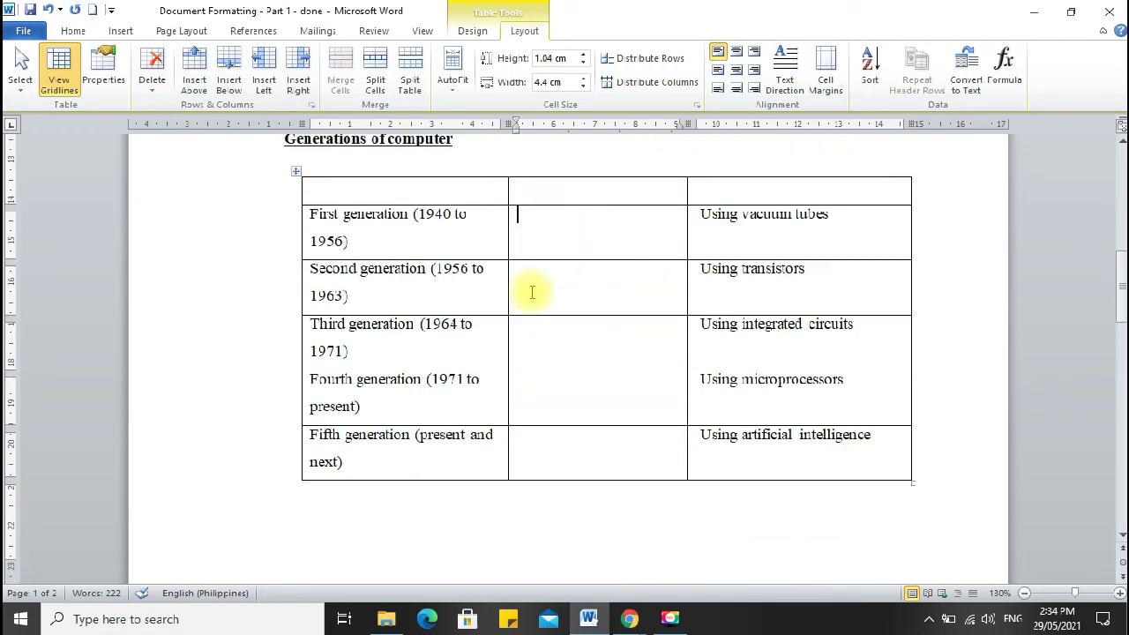
{"action": "left_click", "coordinate": [421, 192]}
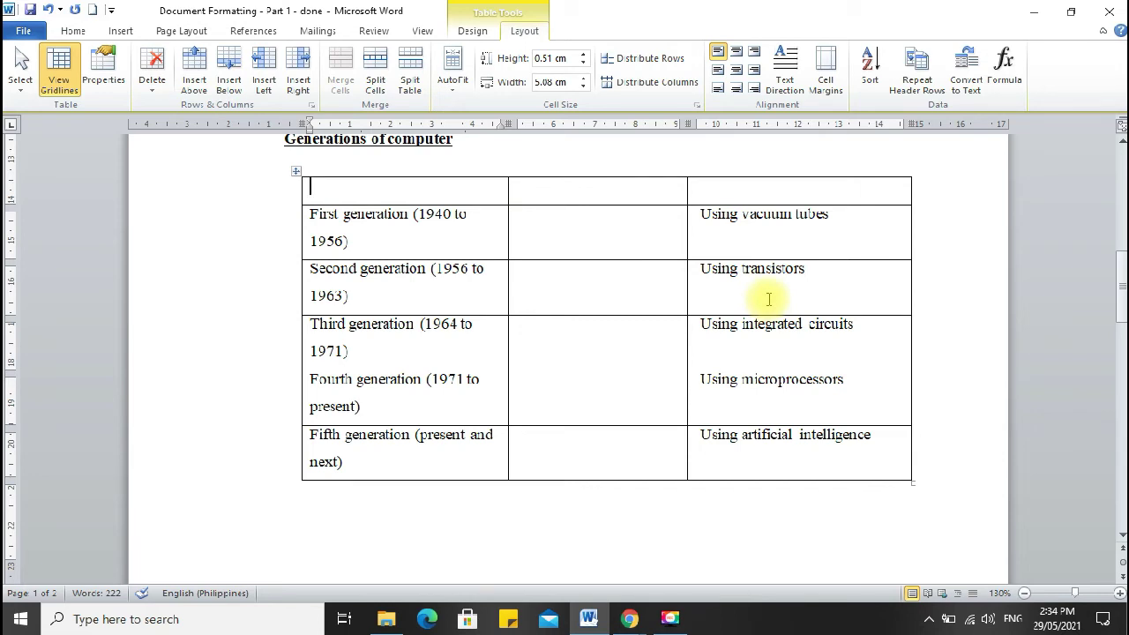
{"action": "type", "text": "Generation"}
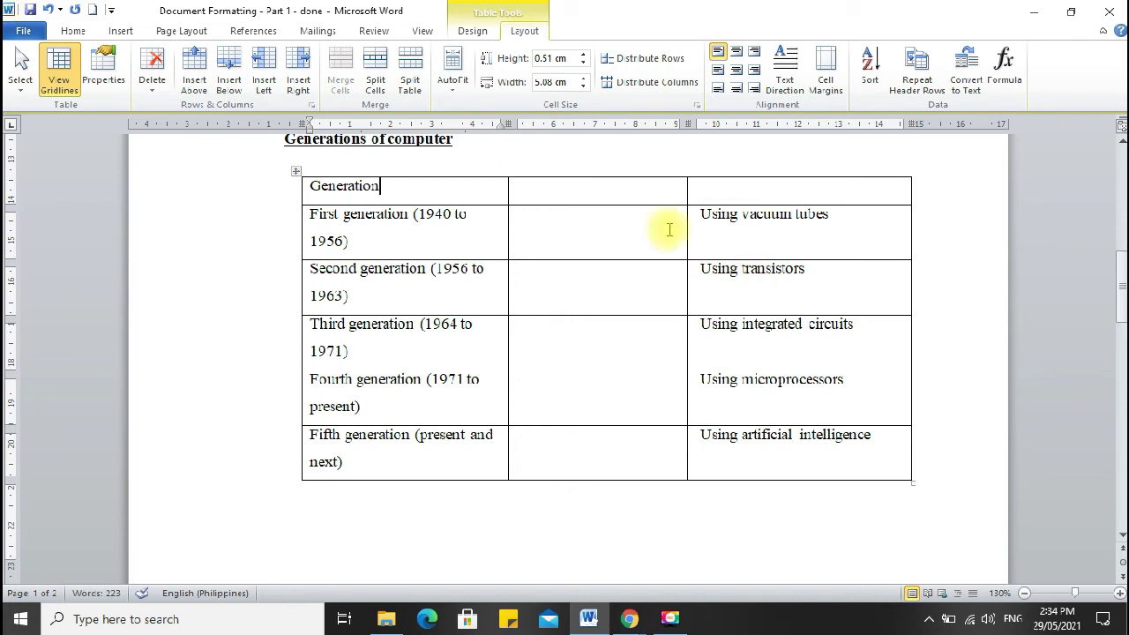
{"action": "left_click", "coordinate": [582, 194]}
{"action": "type", "text": "Year"}
{"action": "left_click", "coordinate": [718, 186]}
{"action": "type", "text": "IIA"}
{"action": "key", "text": "BackSpace"}
{"action": "type", "text": "ard"}
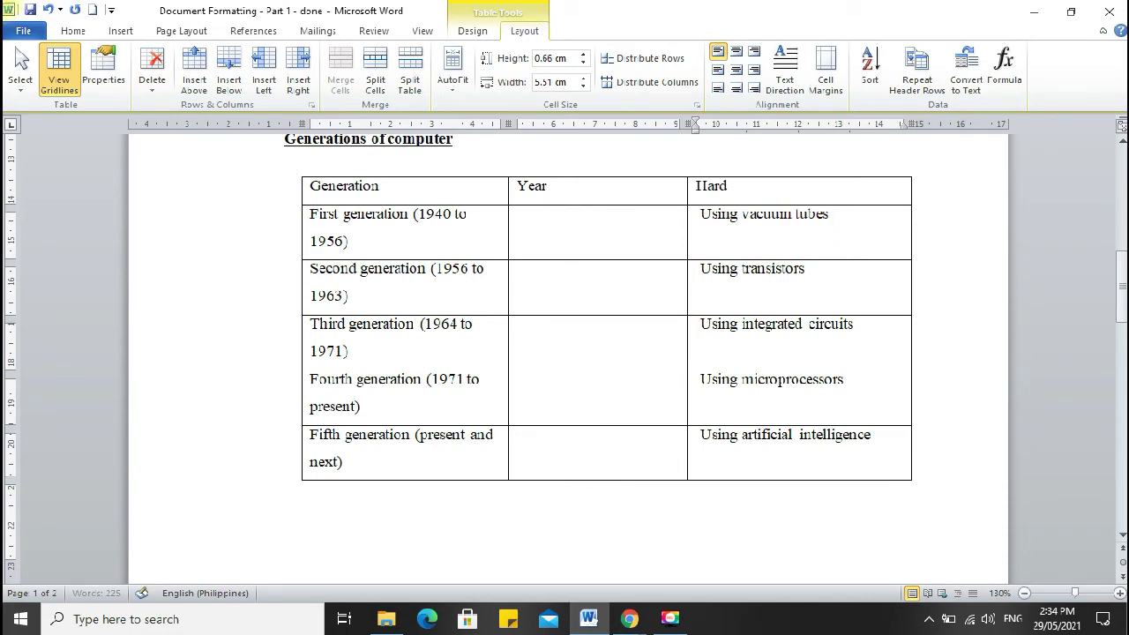
{"action": "type", "text": "ware Technology"}
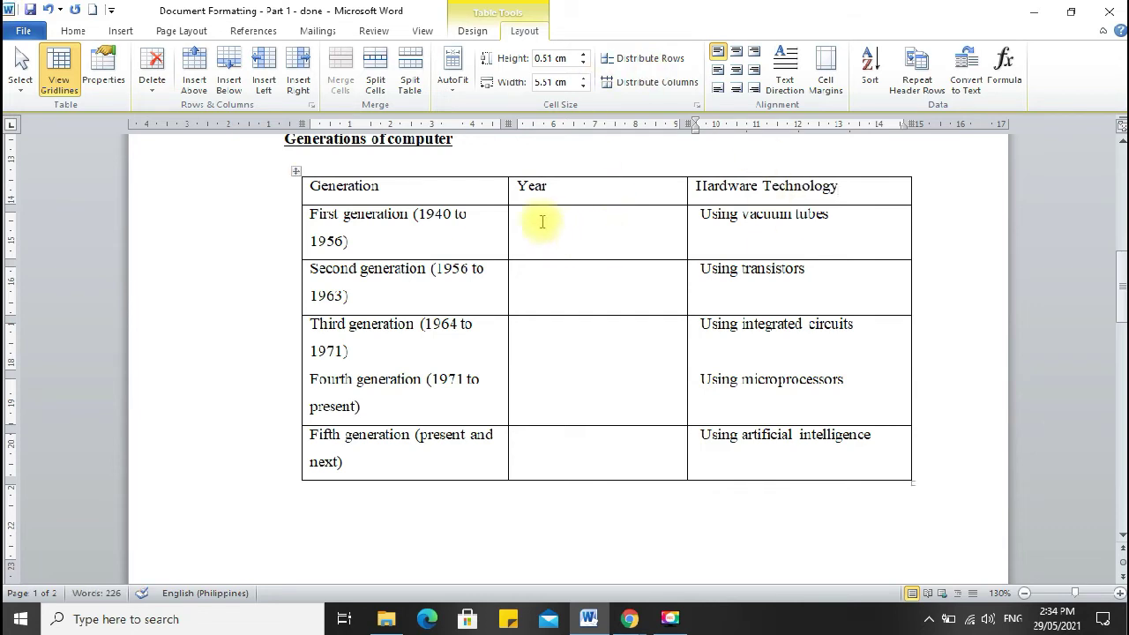
{"action": "left_click", "coordinate": [411, 214]}
Move the year ranges (1940 to 1956) and (1956 to 1963) into the Year column.
{"action": "left_click_drag", "start_coordinate": [411, 214], "coordinate": [462, 233]}
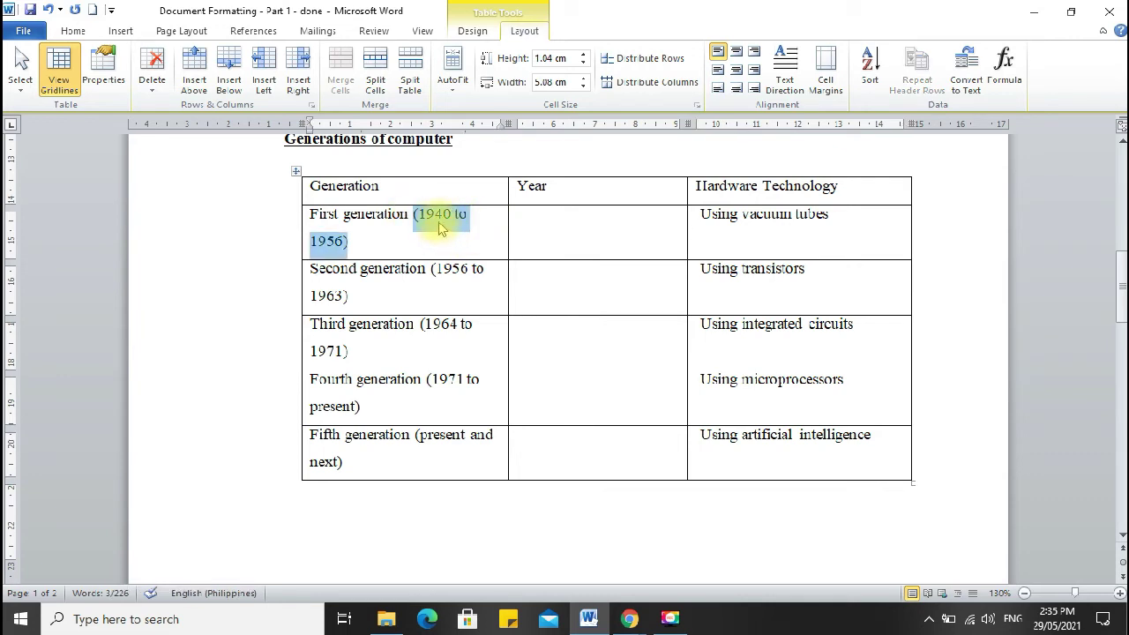
{"action": "key", "text": "Delete"}
{"action": "left_click", "coordinate": [529, 220]}
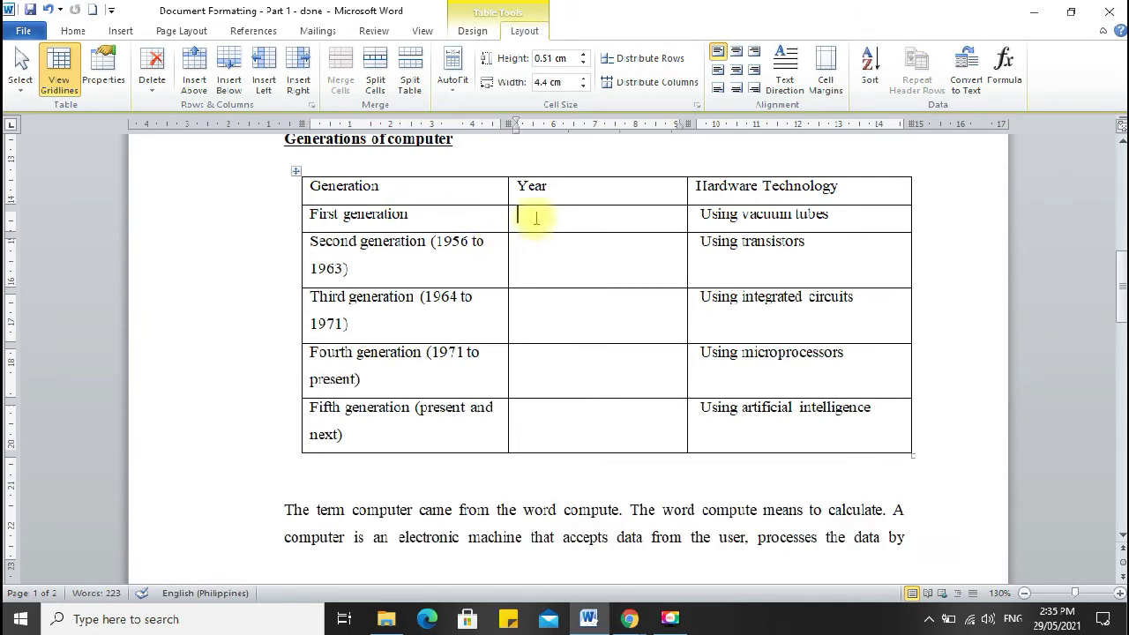
{"action": "type", "text": "(1940 to 1956)"}
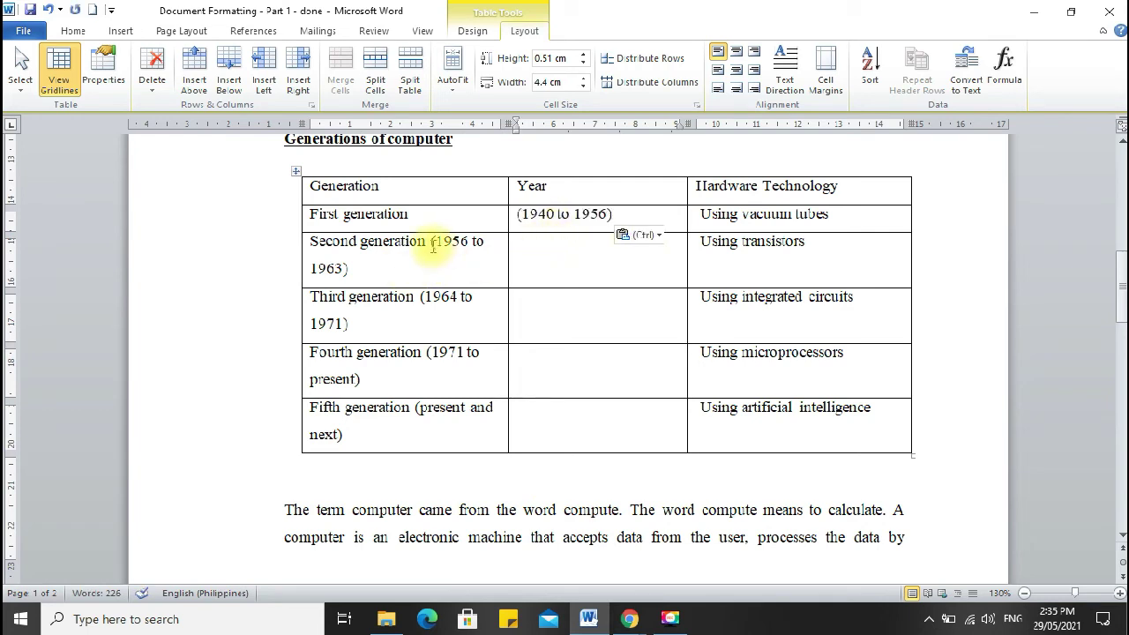
{"action": "left_click_drag", "start_coordinate": [431, 243], "coordinate": [464, 269]}
{"action": "left_click", "coordinate": [461, 273]}
{"action": "key", "text": "ctrl+x"}
{"action": "left_click", "coordinate": [525, 245]}
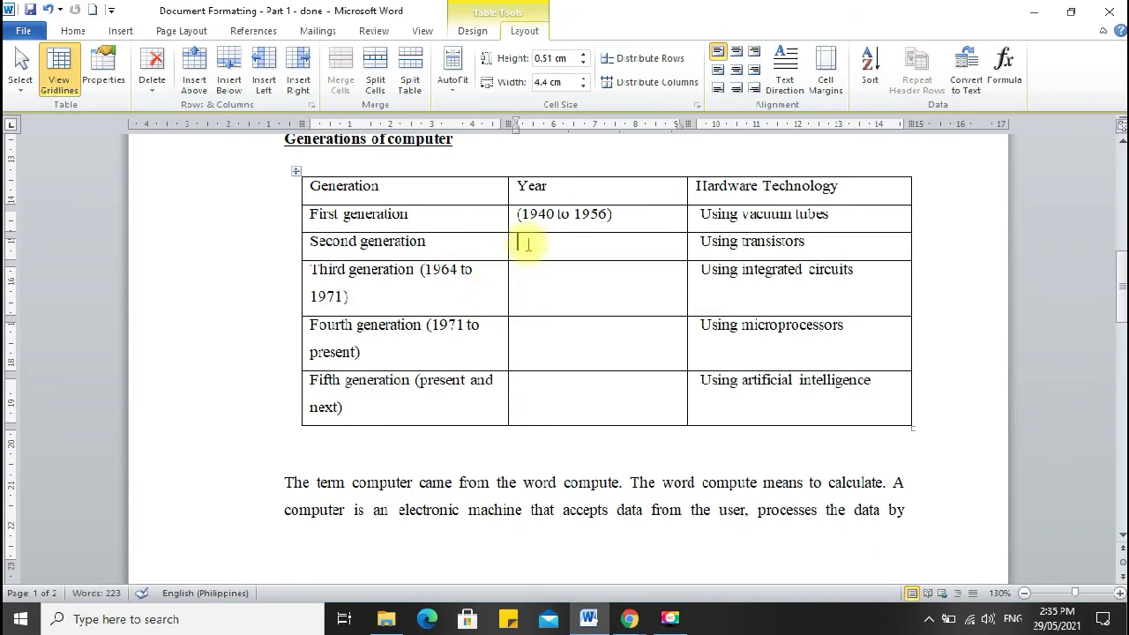
{"action": "key", "text": "ctrl+v"}
Move (1964 to 1971), (1971 to present) and (present and next) into the Year column.
{"action": "left_click_drag", "start_coordinate": [421, 269], "coordinate": [478, 337]}
{"action": "key", "text": "ctrl+x"}
{"action": "left_click", "coordinate": [517, 270]}
{"action": "key", "text": "ctrl+v"}
{"action": "key", "text": "ctrl+x"}
{"action": "left_click", "coordinate": [522, 298]}
{"action": "key", "text": "ctrl+v"}
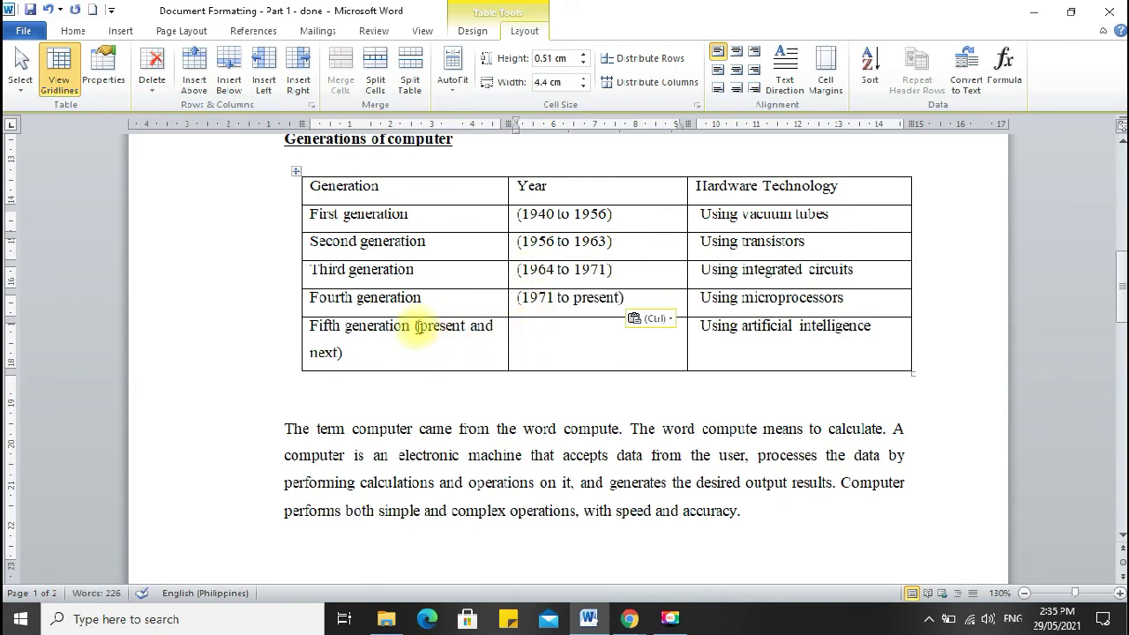
{"action": "left_click_drag", "start_coordinate": [412, 326], "coordinate": [344, 355]}
{"action": "key", "text": "ctrl+x"}
{"action": "left_click_drag", "start_coordinate": [511, 327], "coordinate": [536, 336]}
{"action": "key", "text": "ctrl+v"}
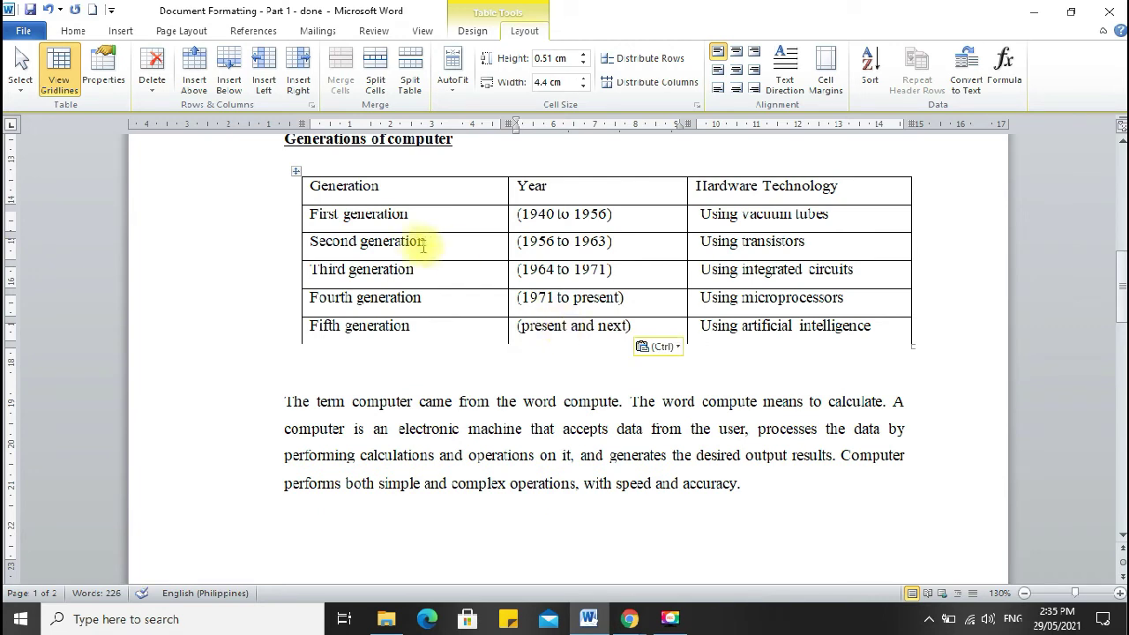
Bold the Generation, Year and Hardware Technology header row of the table.
{"action": "left_click", "coordinate": [313, 188]}
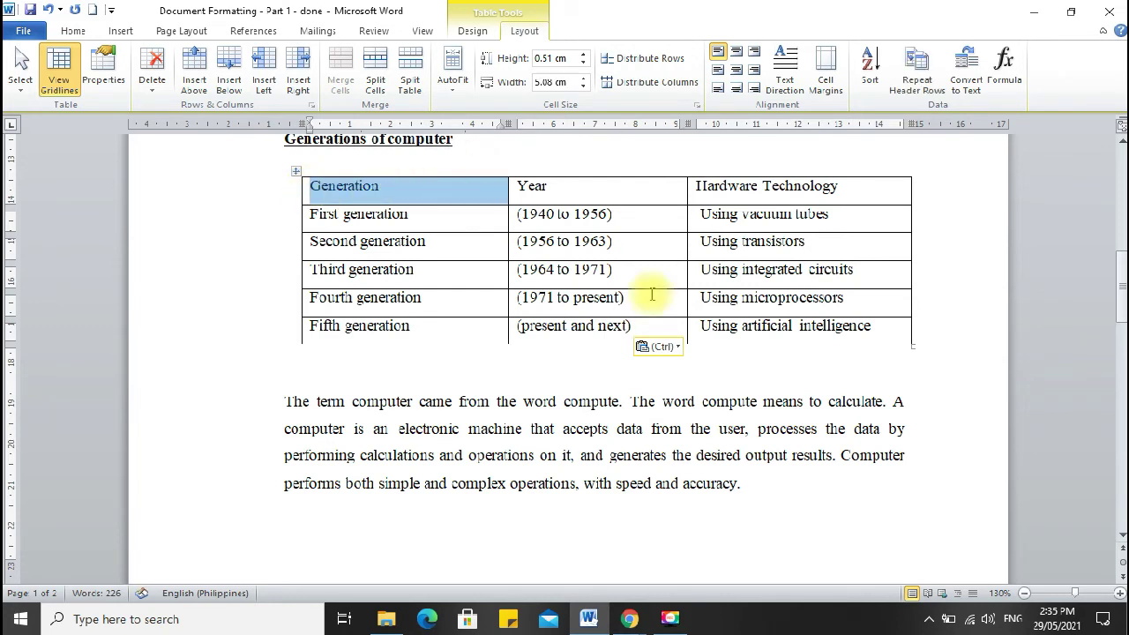
{"action": "key", "text": "shift+Right"}
{"action": "key", "text": "shift+Right"}
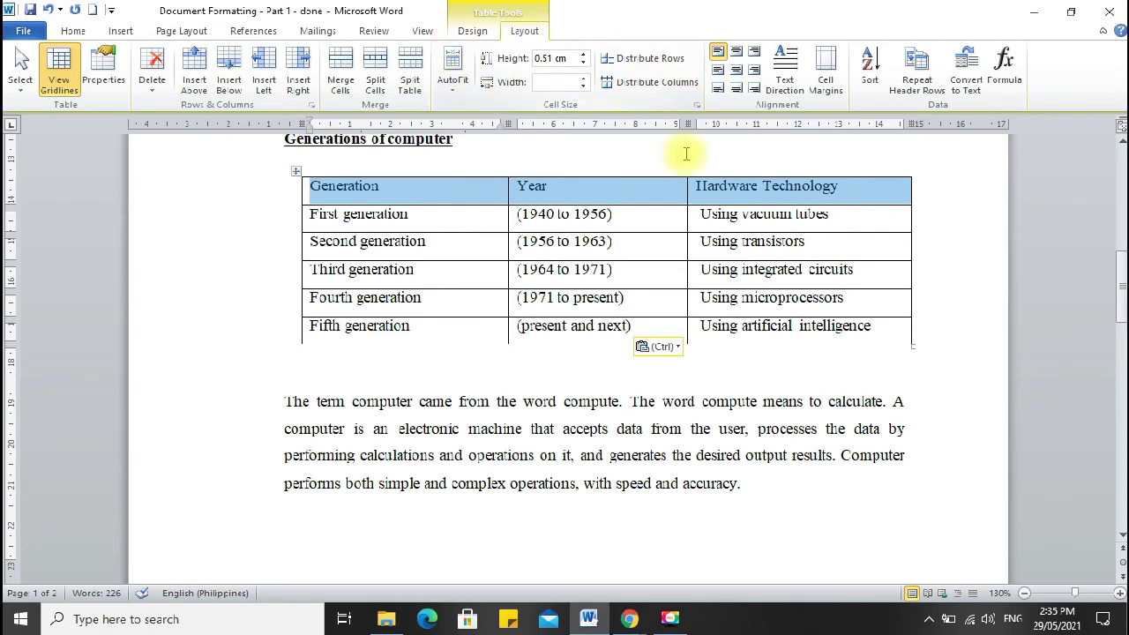
{"action": "key", "text": "ctrl+b"}
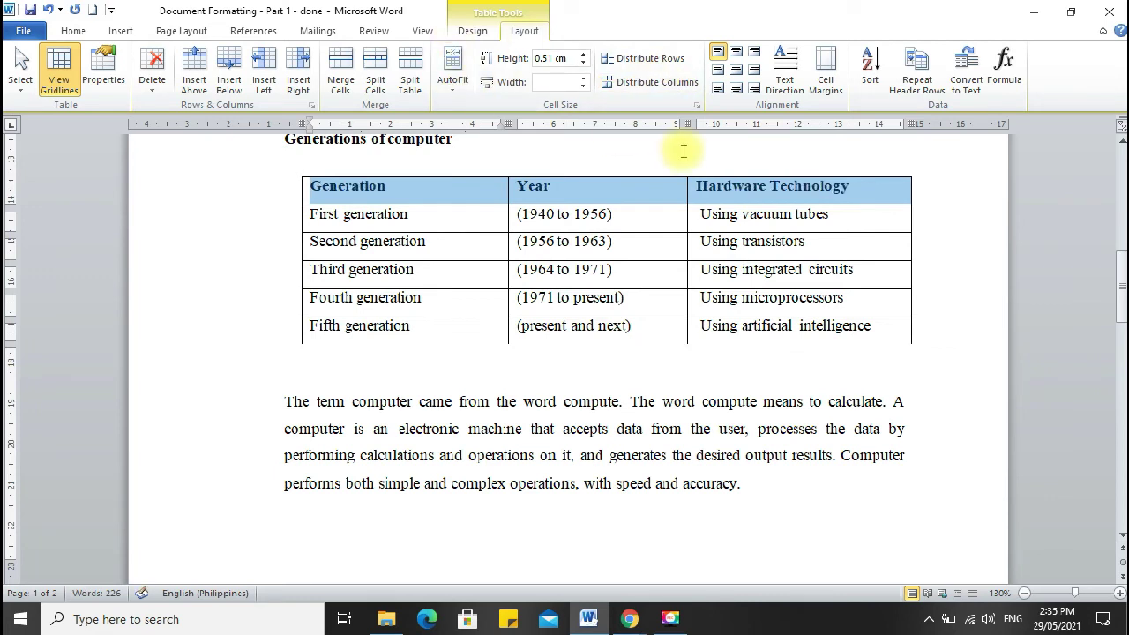
{"action": "left_click", "coordinate": [819, 376]}
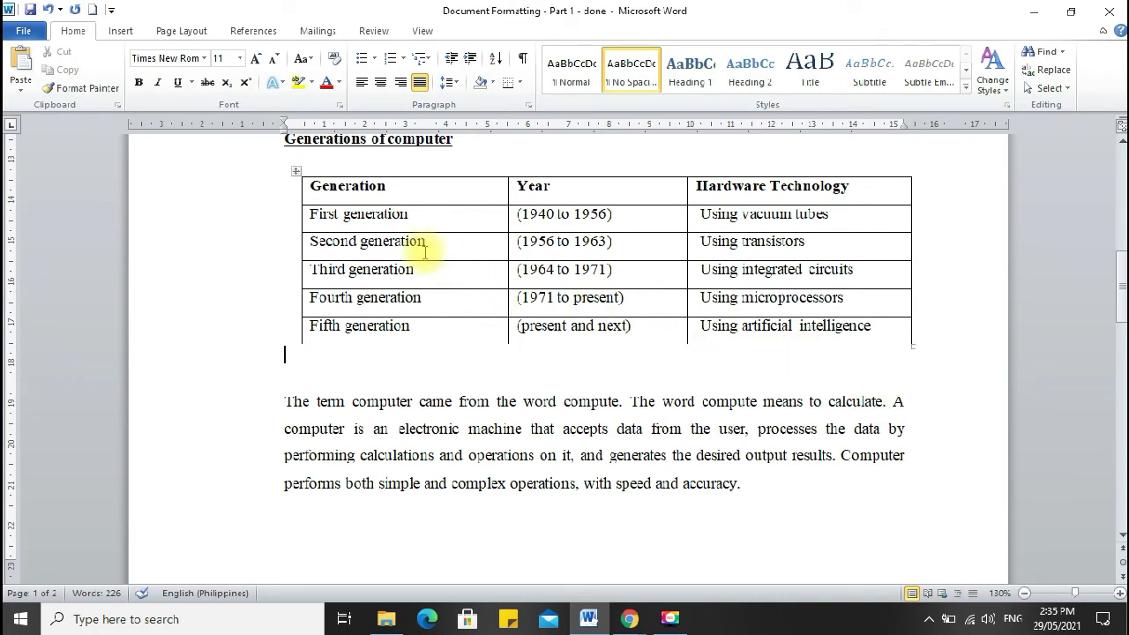
{"action": "left_click", "coordinate": [296, 172]}
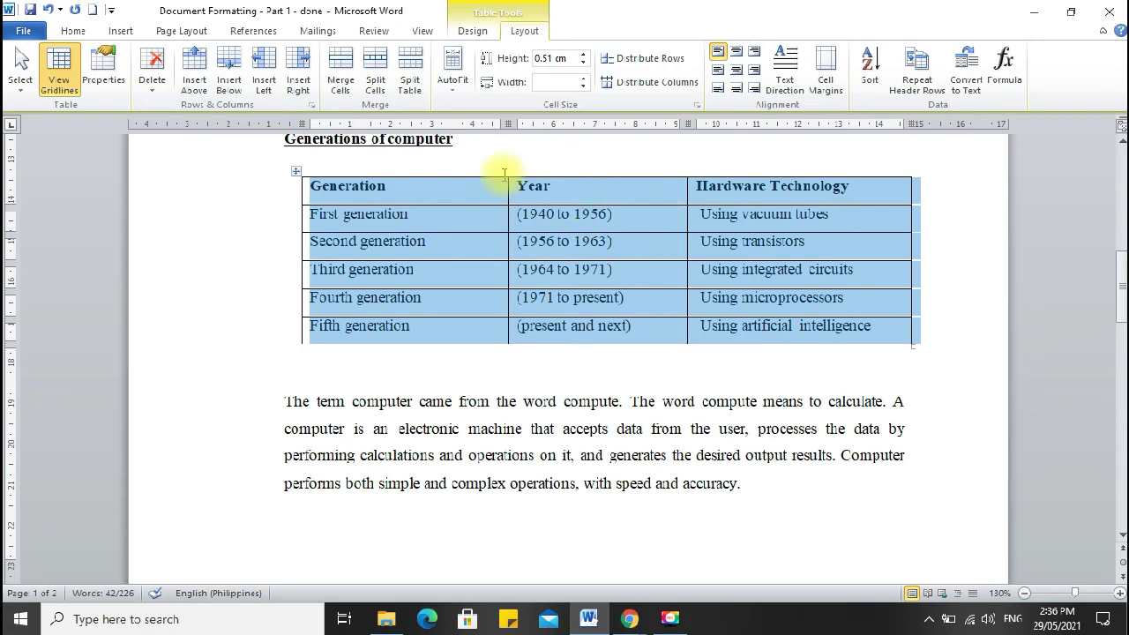
AutoFit the Generations table to its contents and apply the orange table style.
{"action": "left_click", "coordinate": [457, 97]}
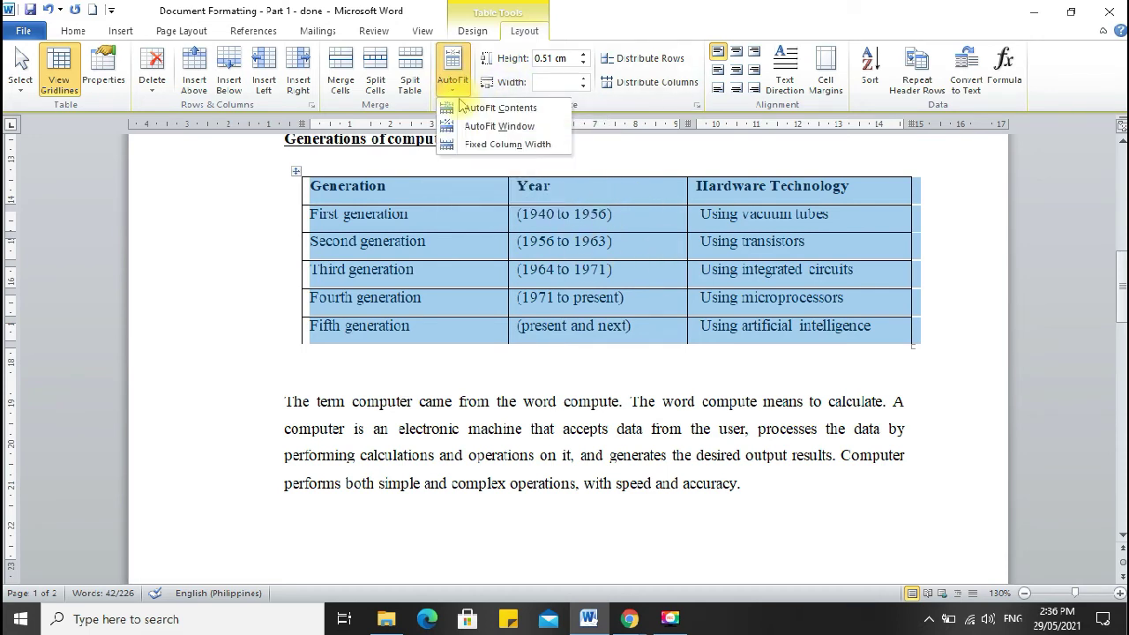
{"action": "left_click", "coordinate": [474, 107]}
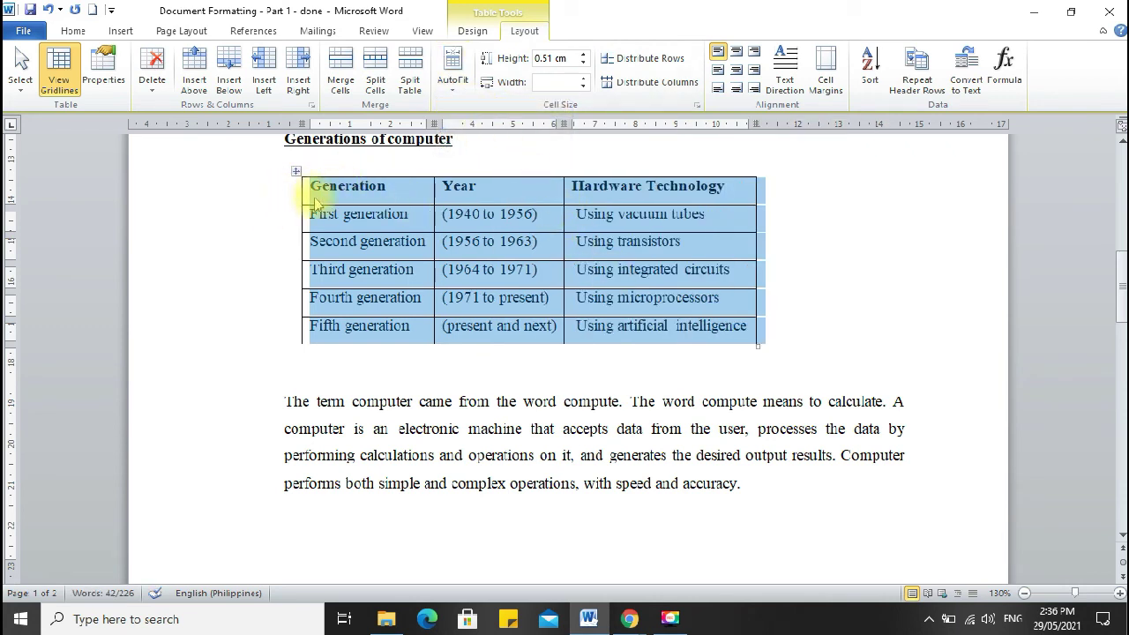
{"action": "left_click", "coordinate": [473, 33]}
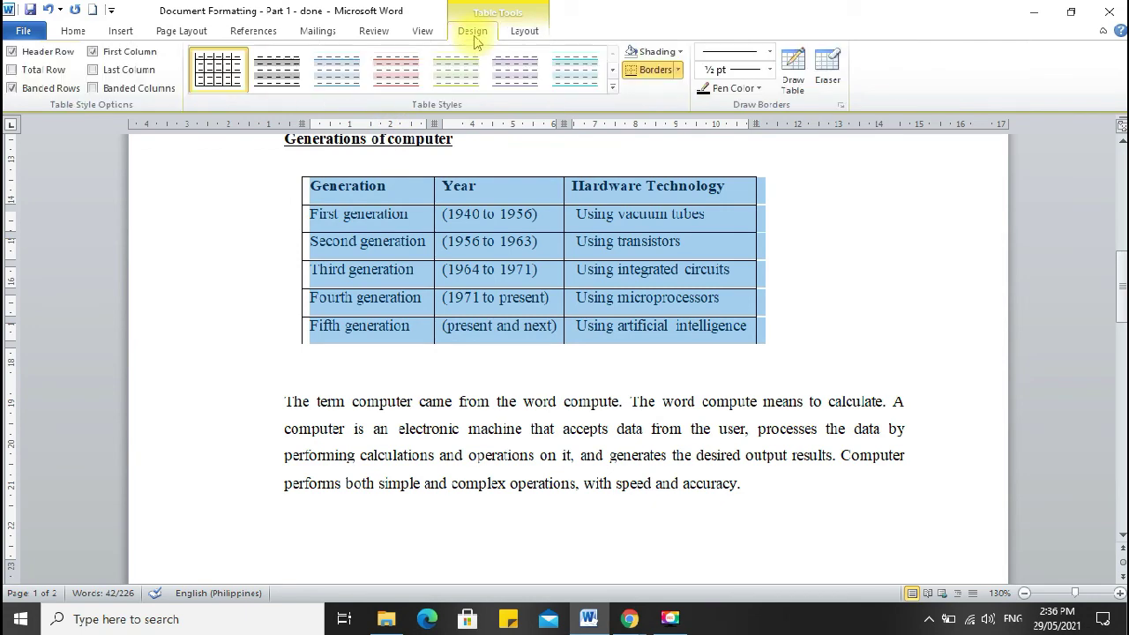
{"action": "left_click", "coordinate": [613, 89]}
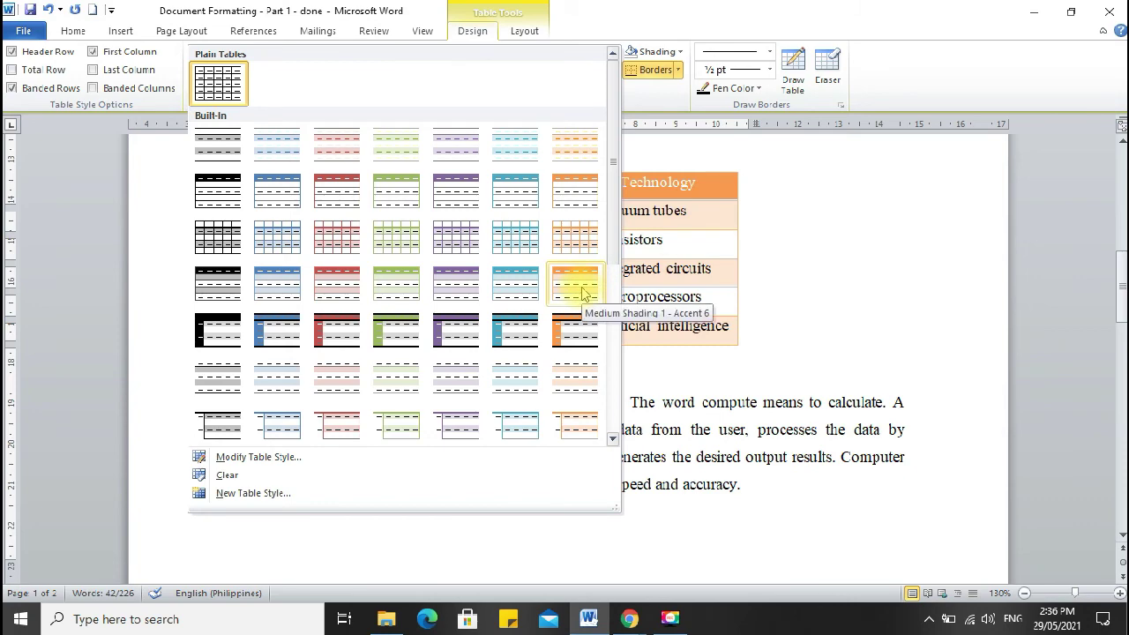
{"action": "left_click", "coordinate": [589, 197]}
{"action": "scroll", "coordinate": [843, 289], "scroll_direction": "up", "scroll_amount": 5}
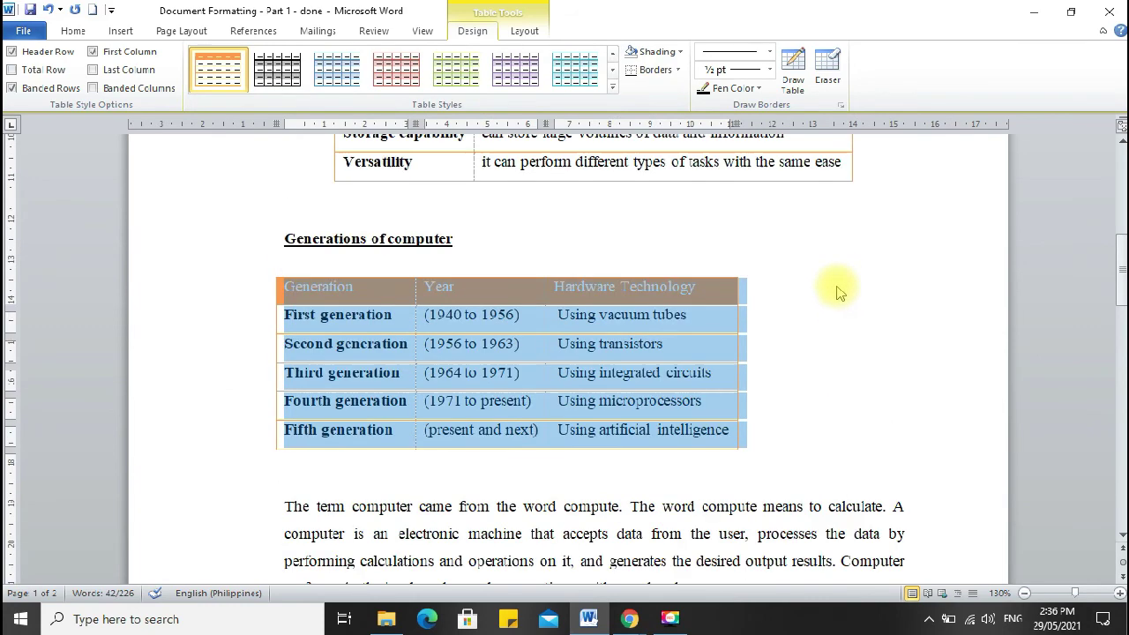
{"action": "scroll", "coordinate": [794, 424], "scroll_direction": "down", "scroll_amount": 1}
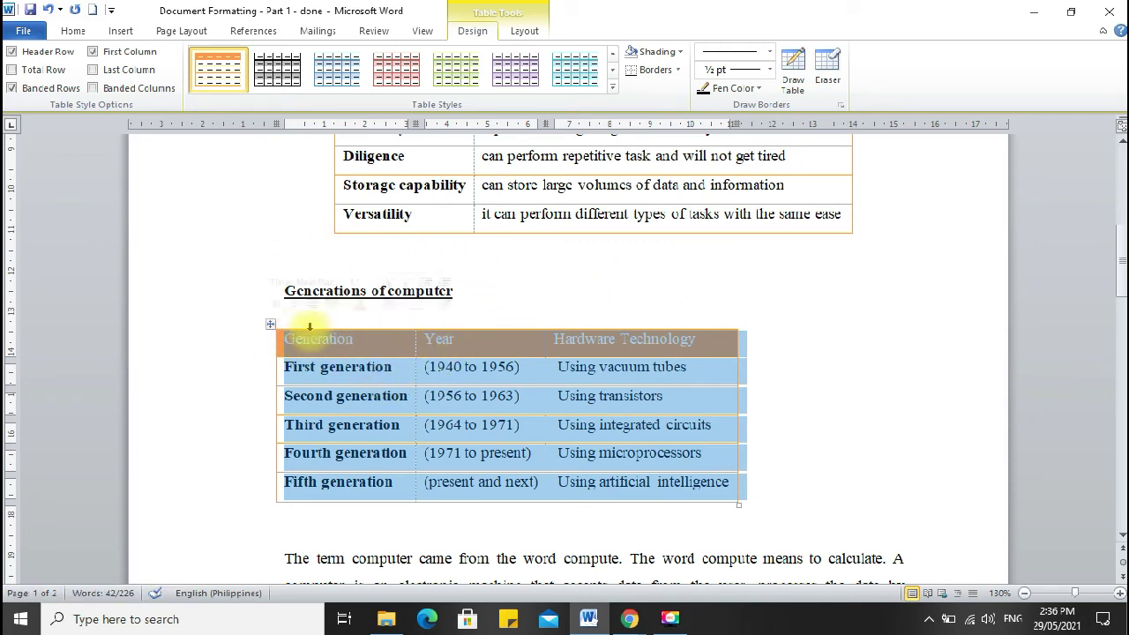
Center the Generations table on the page.
{"action": "left_click", "coordinate": [73, 31]}
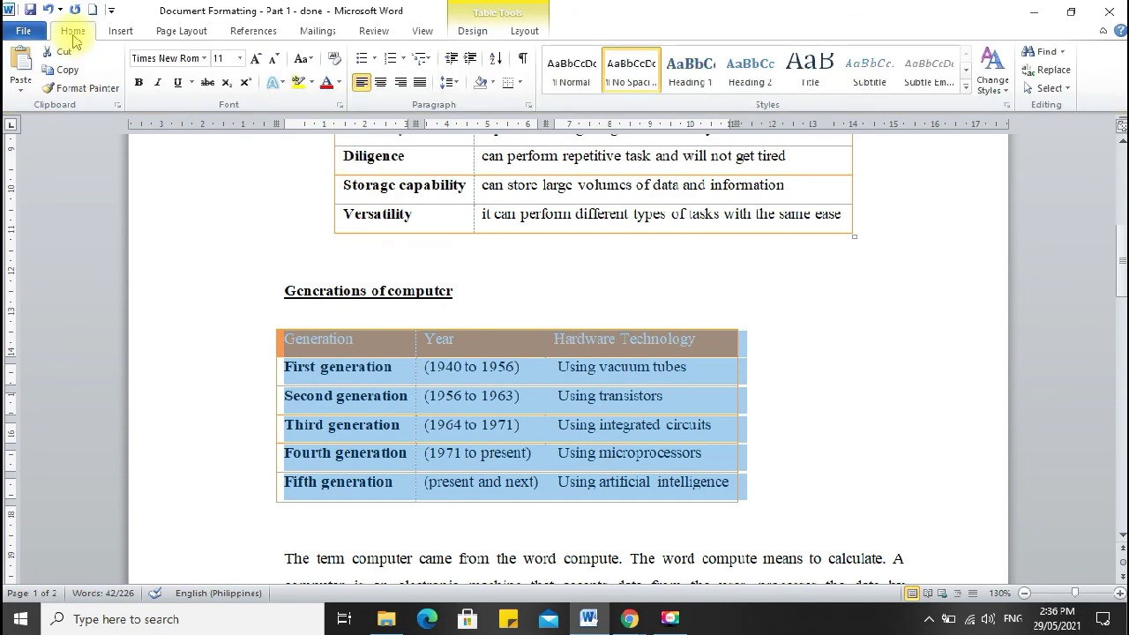
{"action": "left_click", "coordinate": [381, 82]}
{"action": "left_click", "coordinate": [882, 379]}
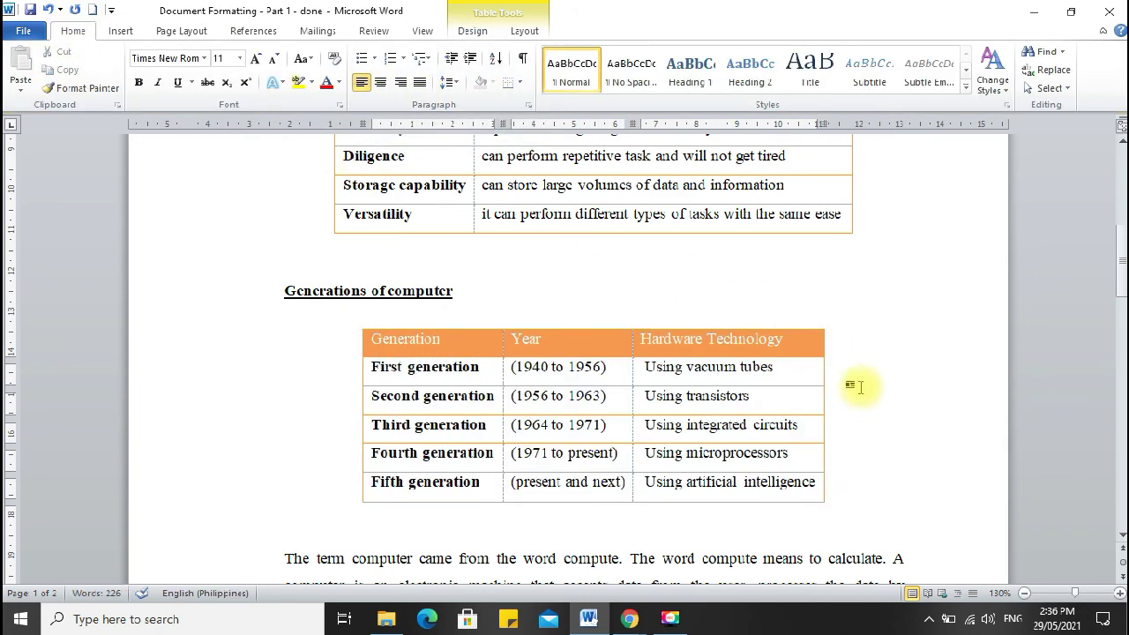
{"action": "scroll", "coordinate": [528, 371], "scroll_direction": "up", "scroll_amount": 1}
Remove the underline from 'Generations of computer' and prefix the heading with 'Table 2:'.
{"action": "scroll", "coordinate": [529, 372], "scroll_direction": "up", "scroll_amount": 1}
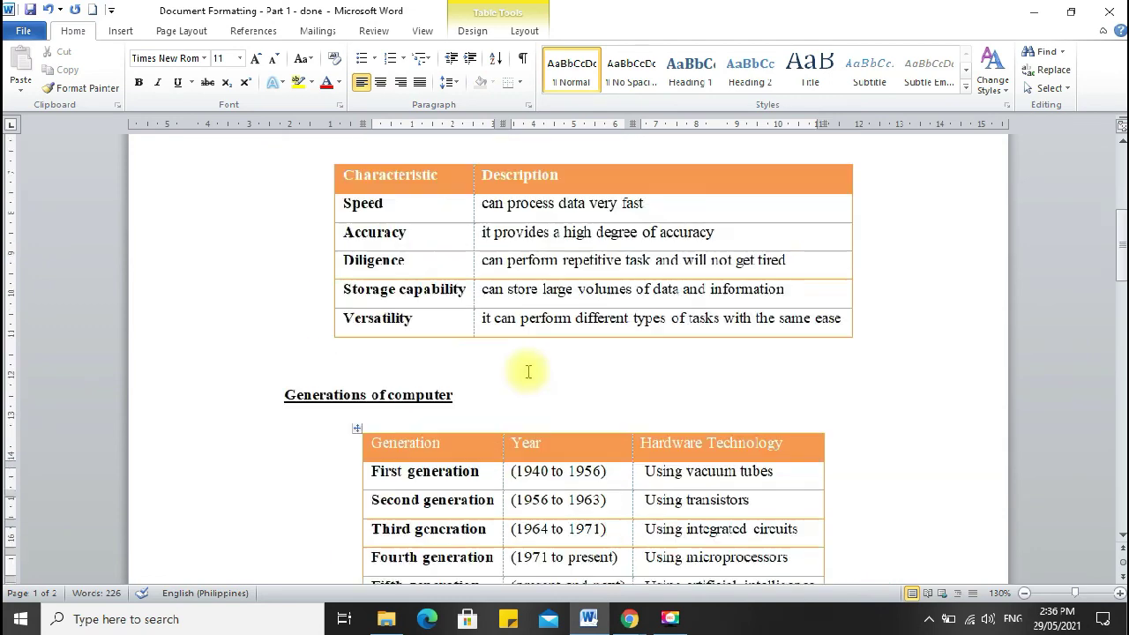
{"action": "scroll", "coordinate": [476, 386], "scroll_direction": "up", "scroll_amount": 1}
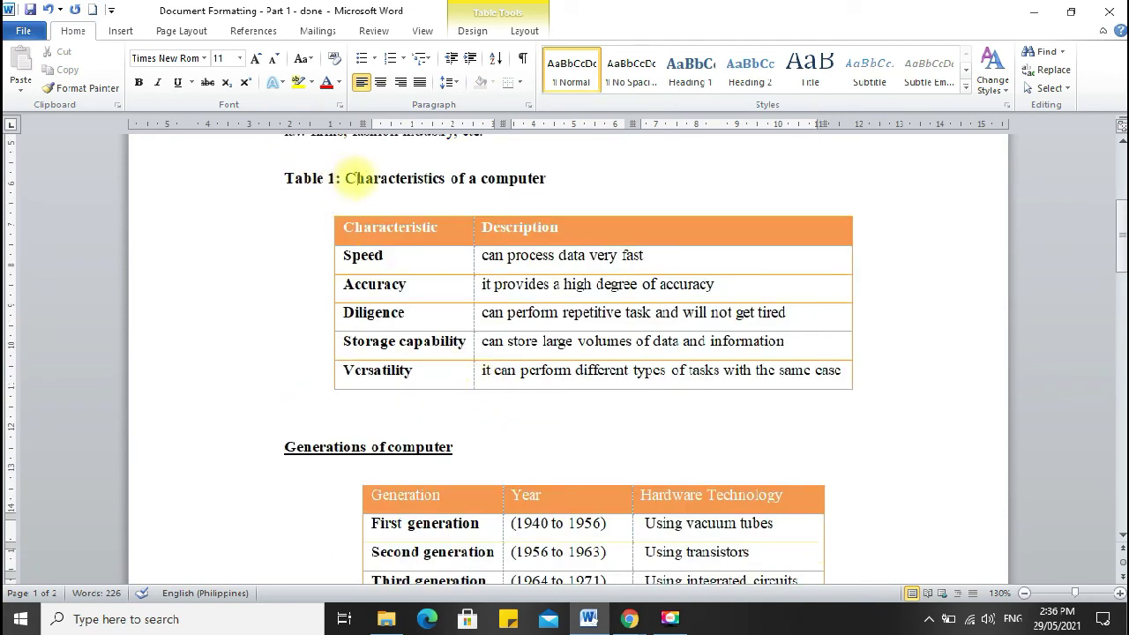
{"action": "scroll", "coordinate": [433, 450], "scroll_direction": "down", "scroll_amount": 1}
{"action": "left_click", "coordinate": [287, 396]}
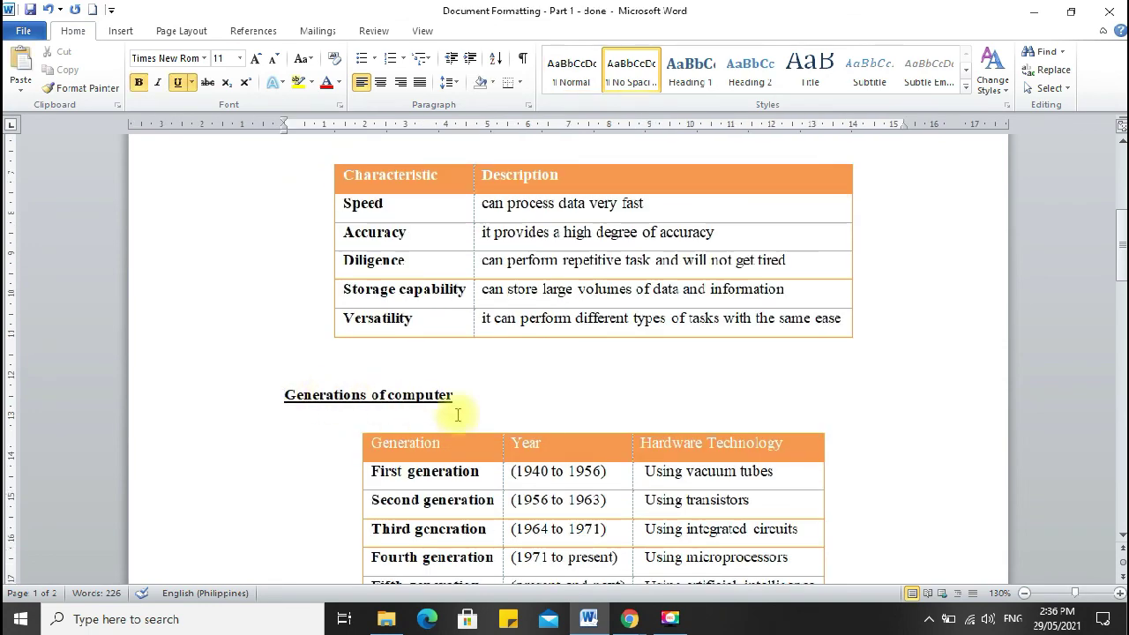
{"action": "left_click_drag", "start_coordinate": [450, 395], "coordinate": [295, 394]}
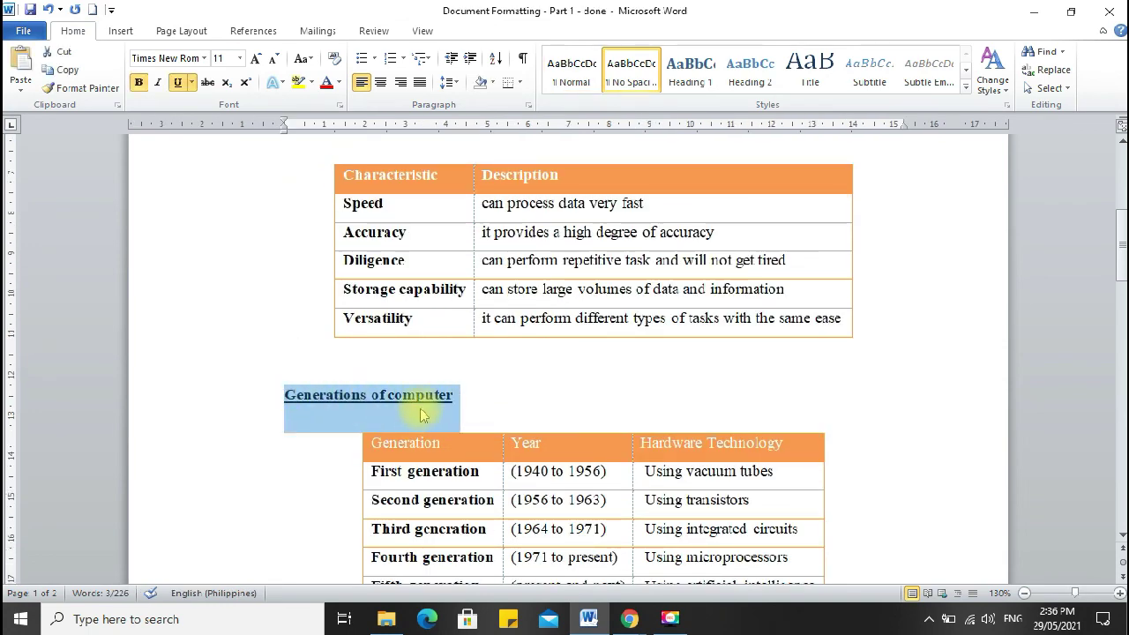
{"action": "key", "text": "ctrl+u"}
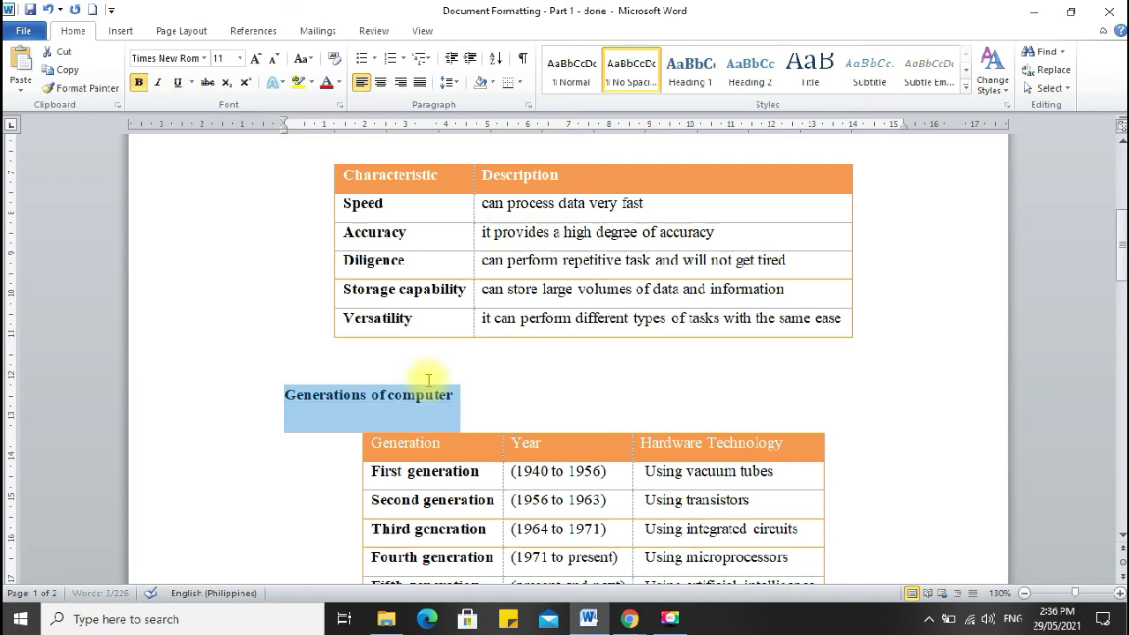
{"action": "left_click", "coordinate": [283, 396]}
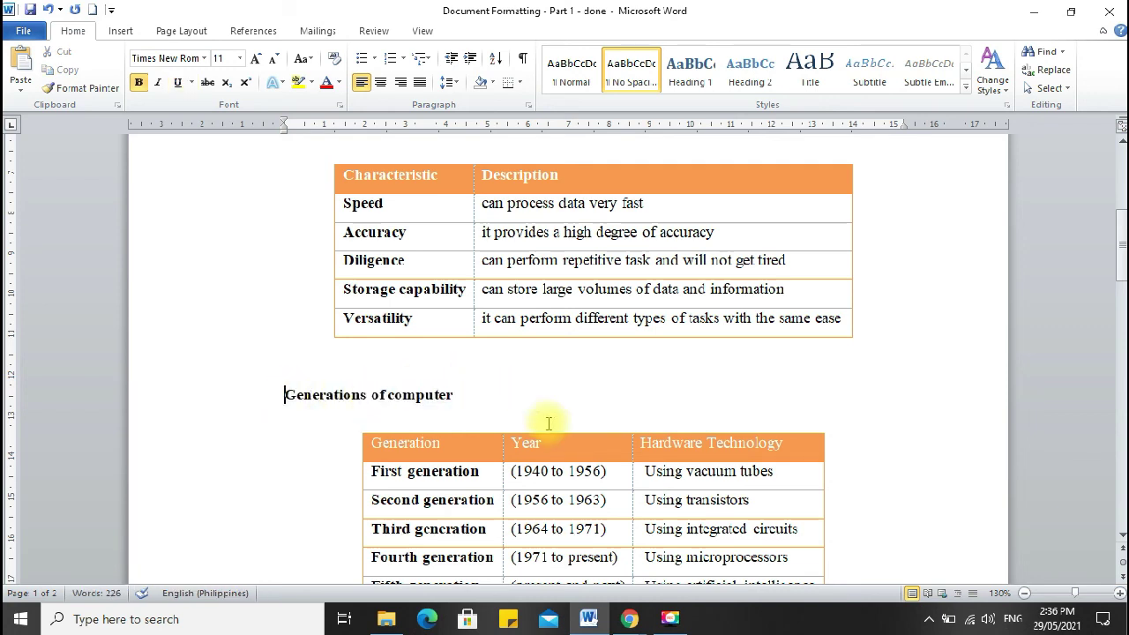
{"action": "type", "text": "Table"}
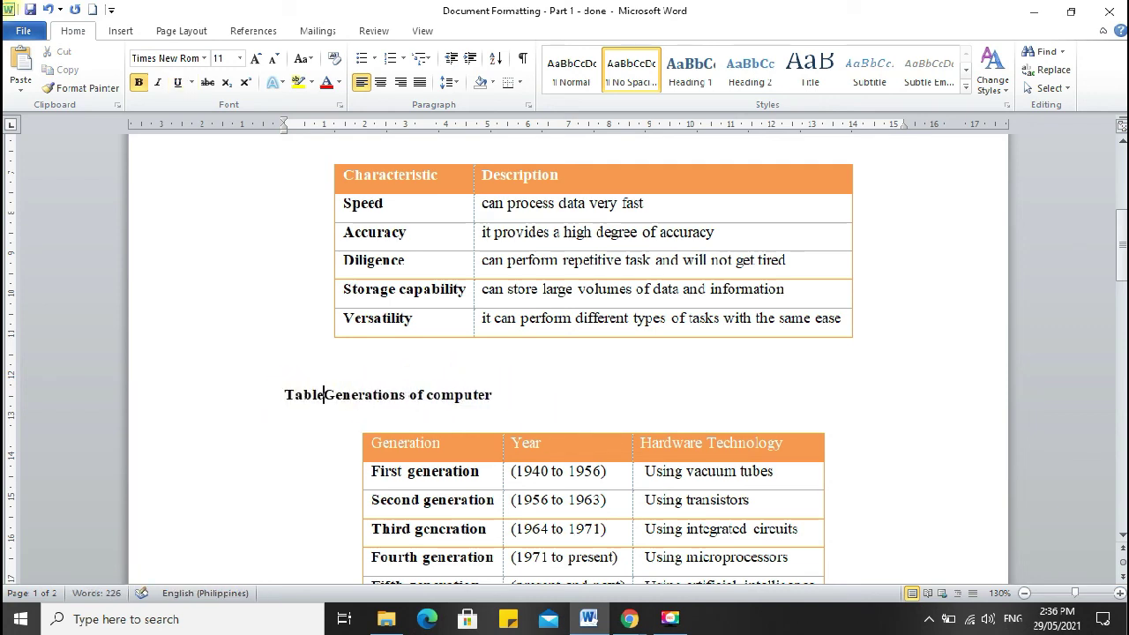
{"action": "type", "text": " 2:"}
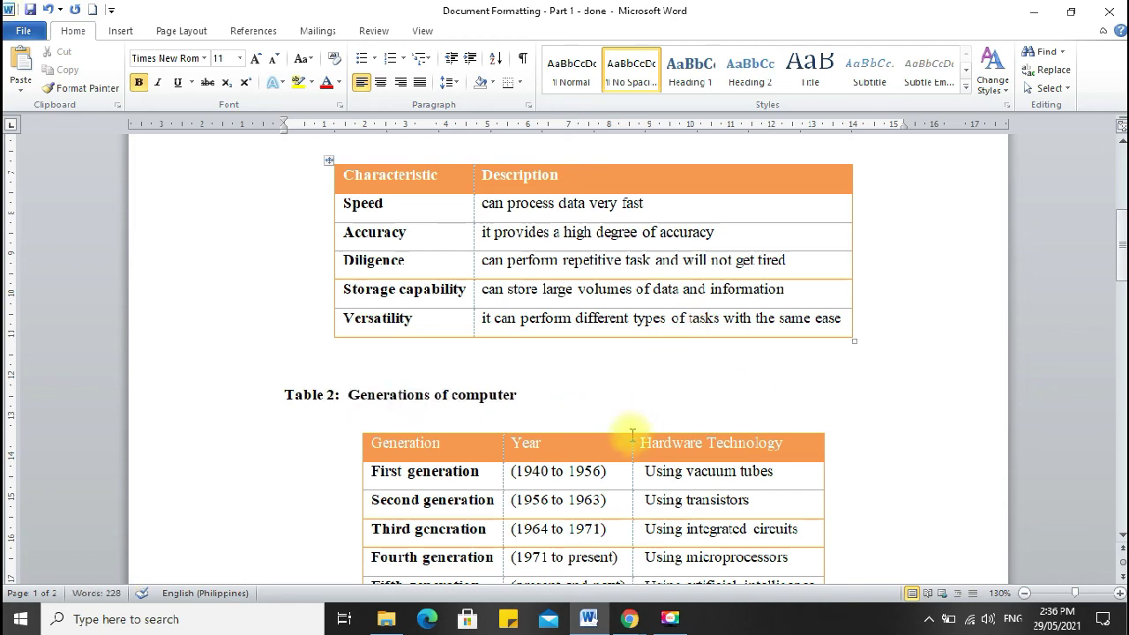
{"action": "scroll", "coordinate": [633, 434], "scroll_direction": "up", "scroll_amount": 3}
{"action": "left_click", "coordinate": [347, 282]}
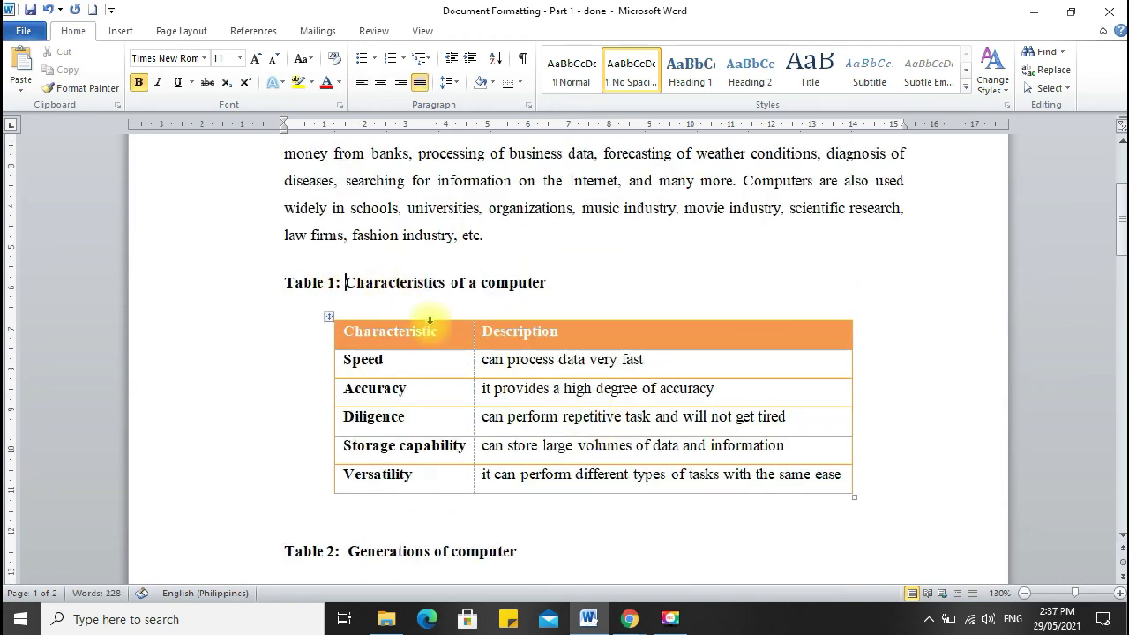
{"action": "scroll", "coordinate": [732, 466], "scroll_direction": "down", "scroll_amount": 4}
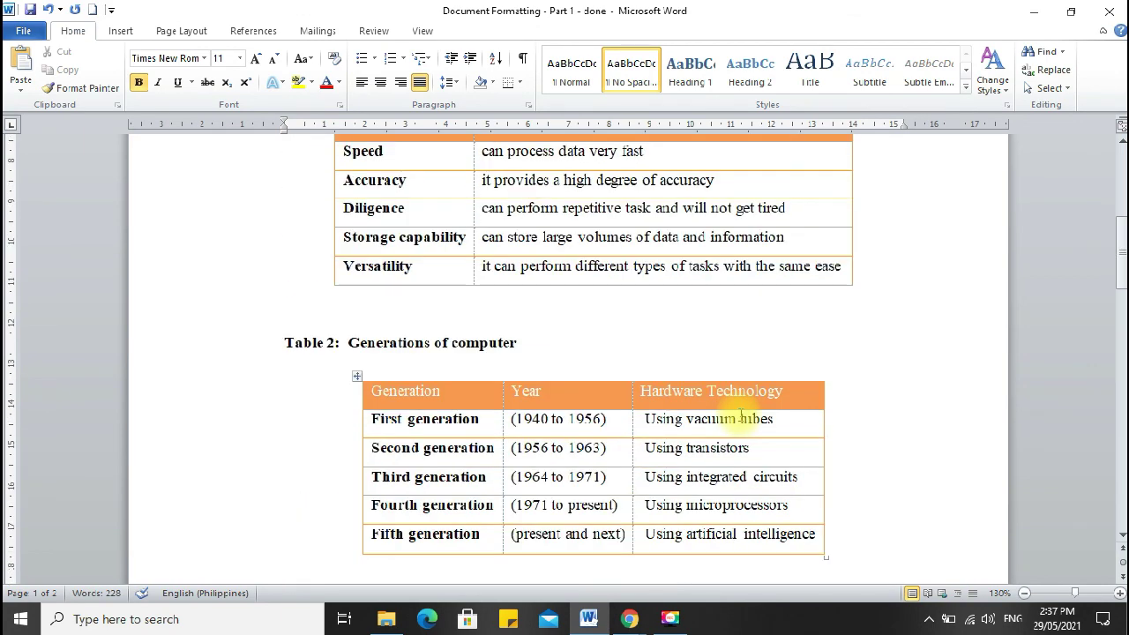